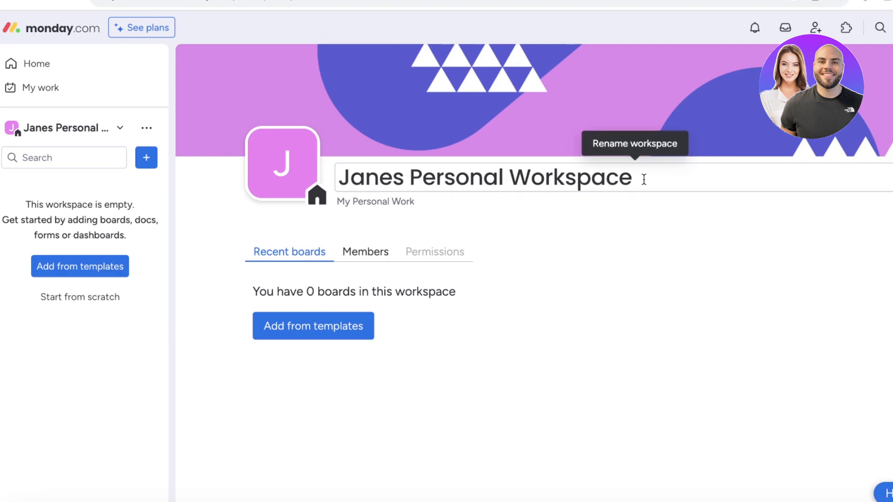
Step: Check the list of available workspaces and select the personal workspace
left_click(111, 128)
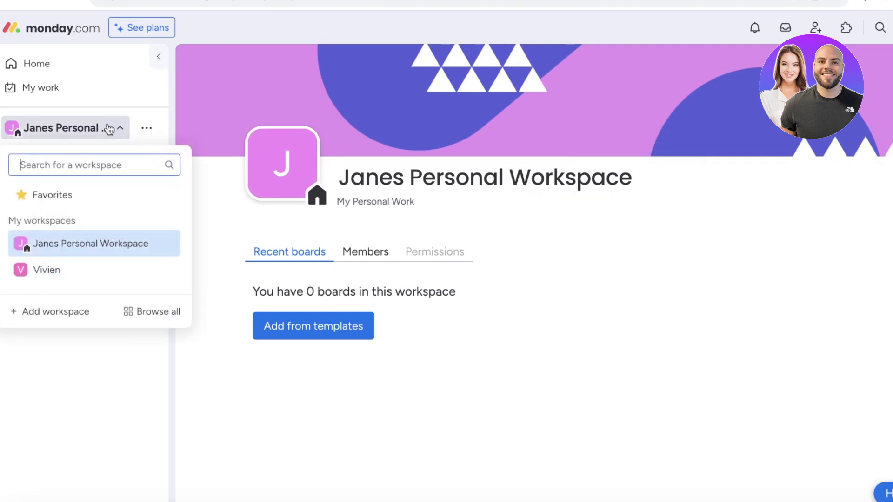
left_click(32, 272)
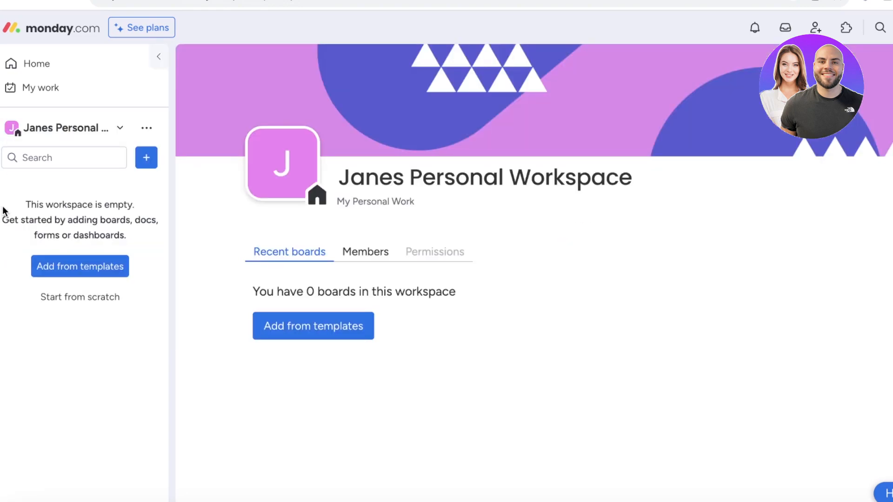
left_click(79, 131)
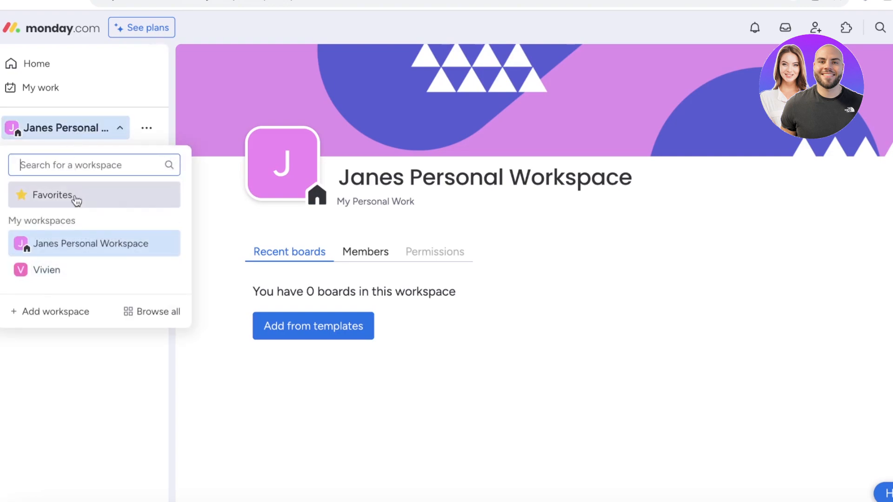
left_click(121, 241)
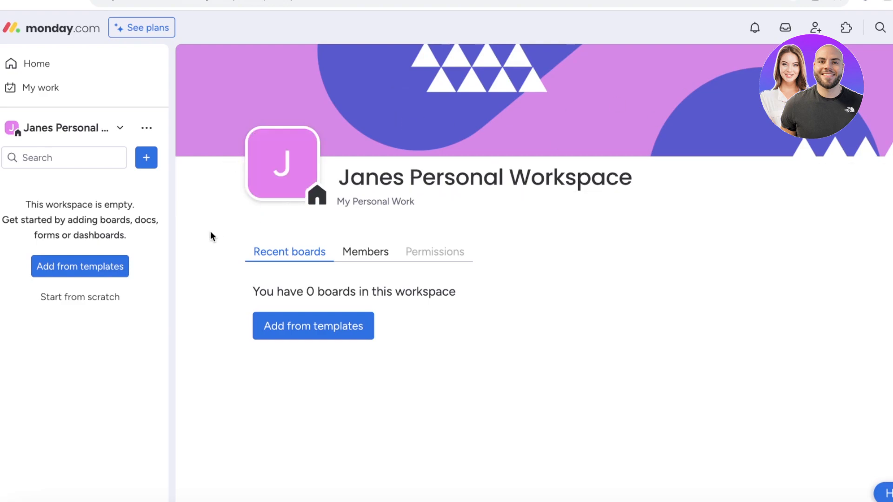
Step: Search the template center for "task" and preview the Design weekly tasks template without using it
left_click(300, 329)
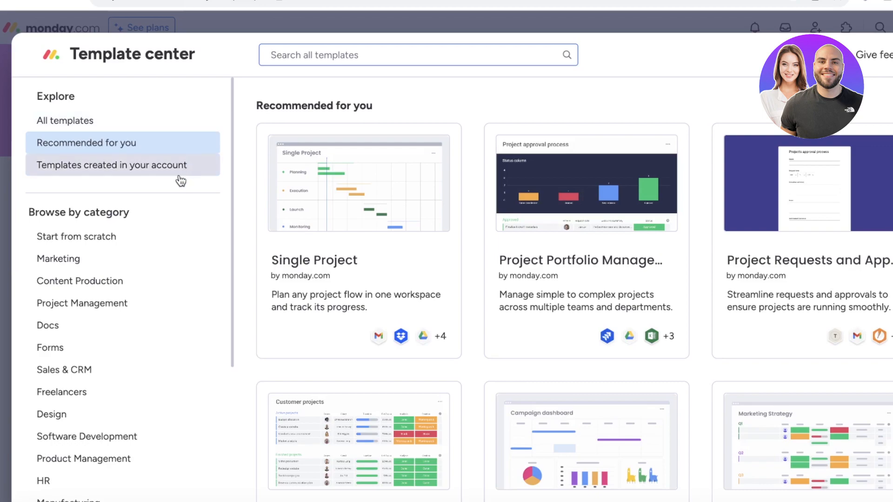
scroll(106, 251, "down", 5)
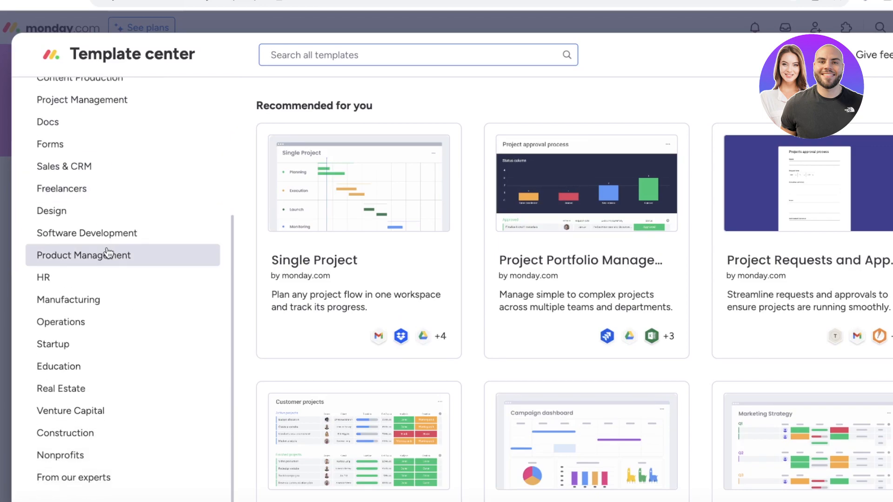
type("task")
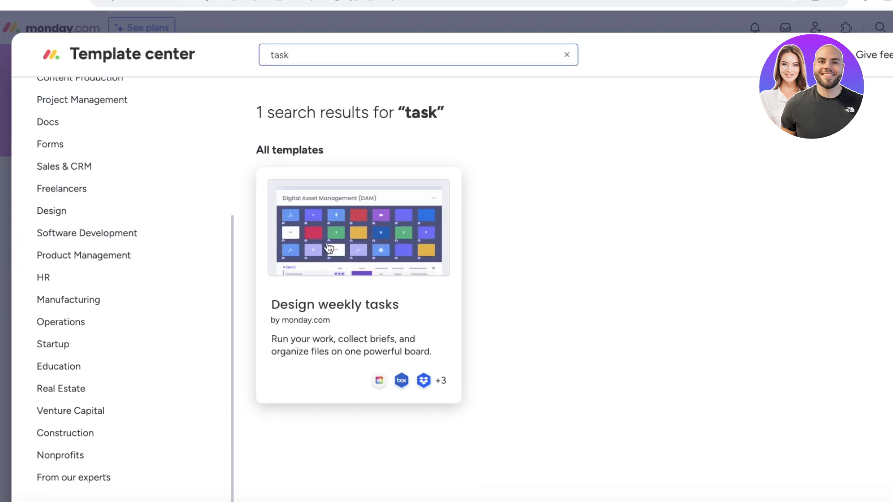
left_click(338, 244)
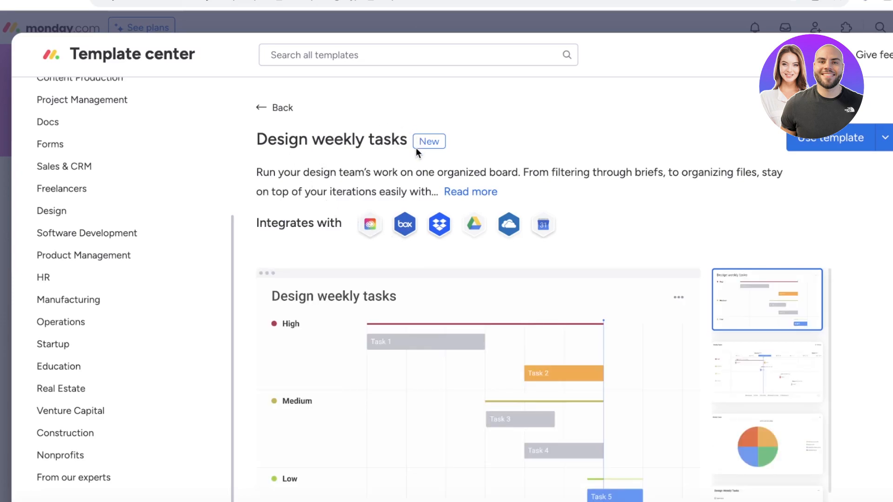
scroll(530, 201, "down", 1)
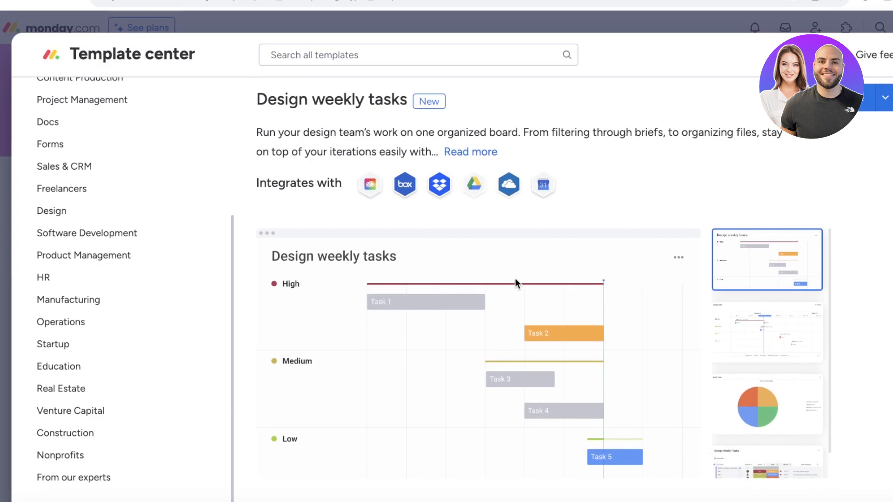
scroll(515, 279, "up", 1)
left_click(891, 55)
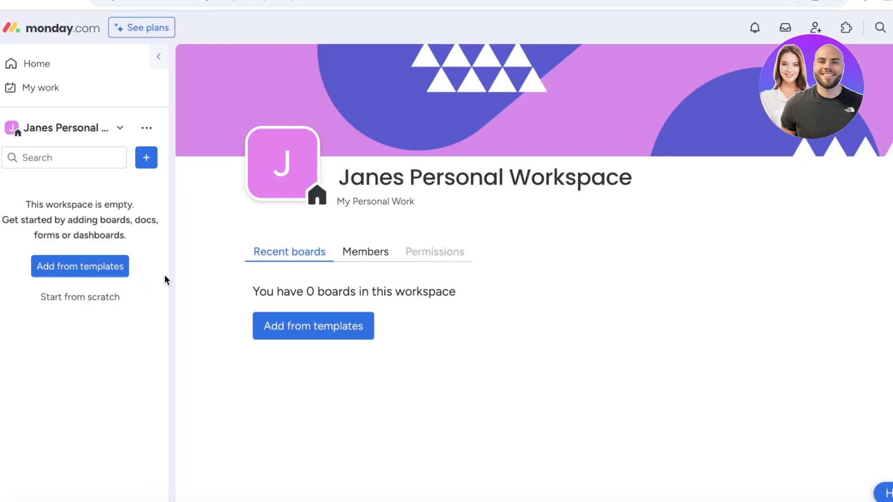
Step: Create a board from scratch in the empty personal workspace and look over its default groups
left_click(91, 298)
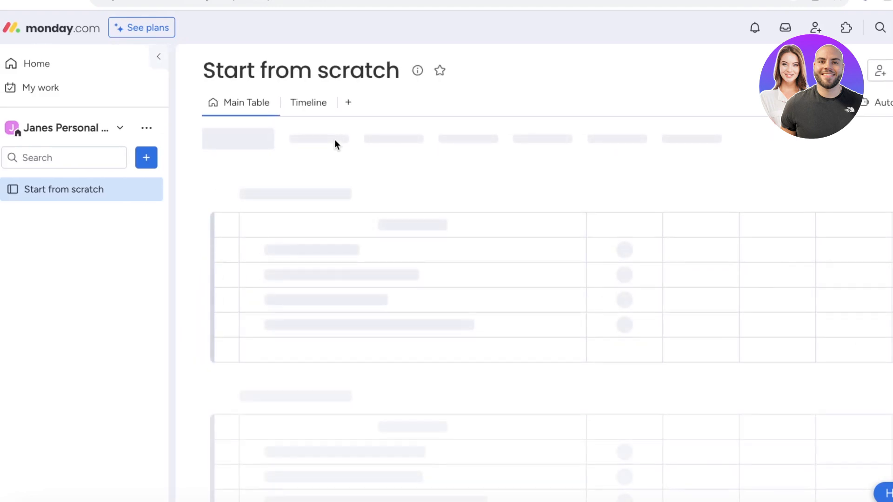
scroll(517, 196, "down", 2)
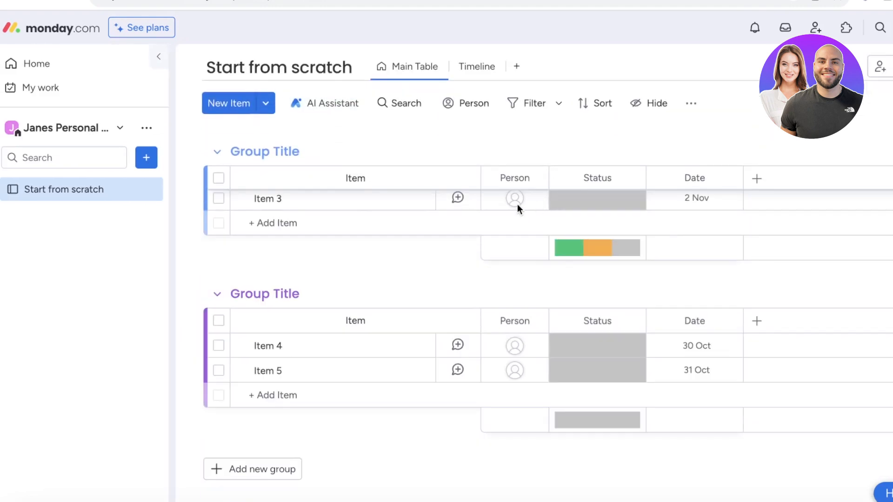
scroll(461, 188, "up", 2)
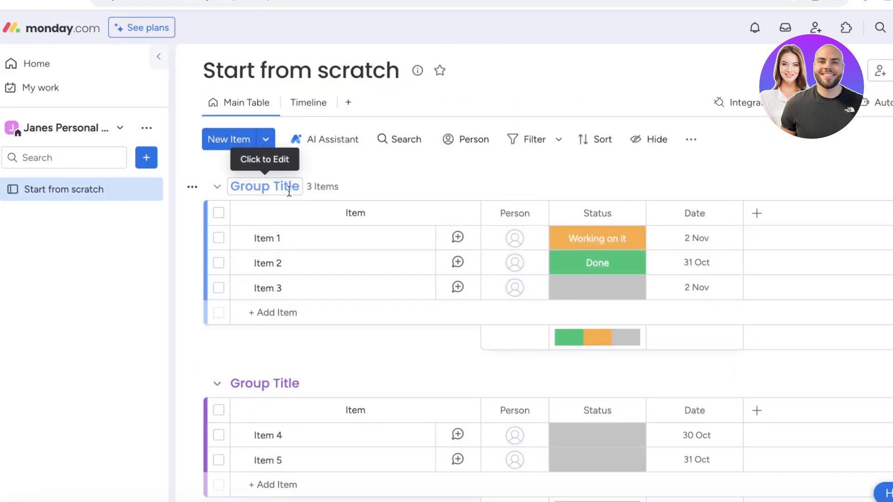
Step: Delete the first default group, which contains Items 1 to 3, from the board
left_click(195, 188)
left_click(219, 459)
left_click(631, 295)
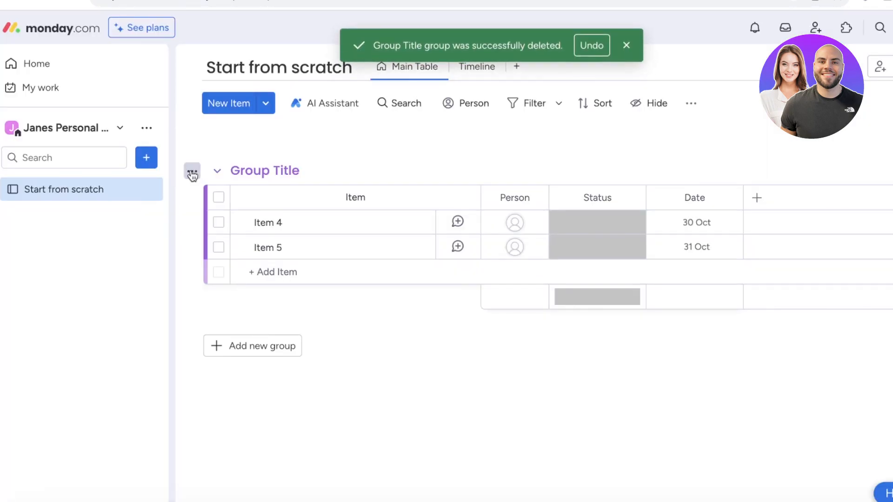
Step: Try to delete the remaining default group containing Item 4 and Item 5
left_click(195, 169)
left_click(219, 482)
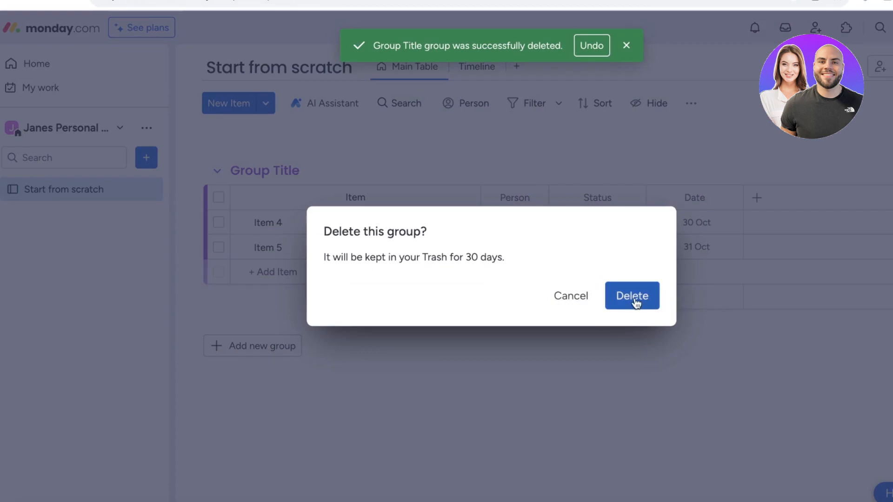
left_click(632, 295)
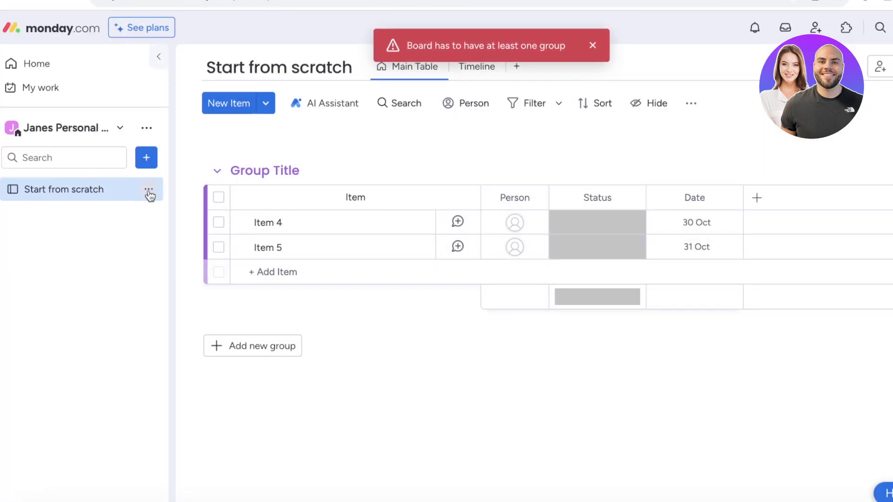
Step: Rename the board "Start from scratch" as "Daily Task Manager"
left_click(150, 190)
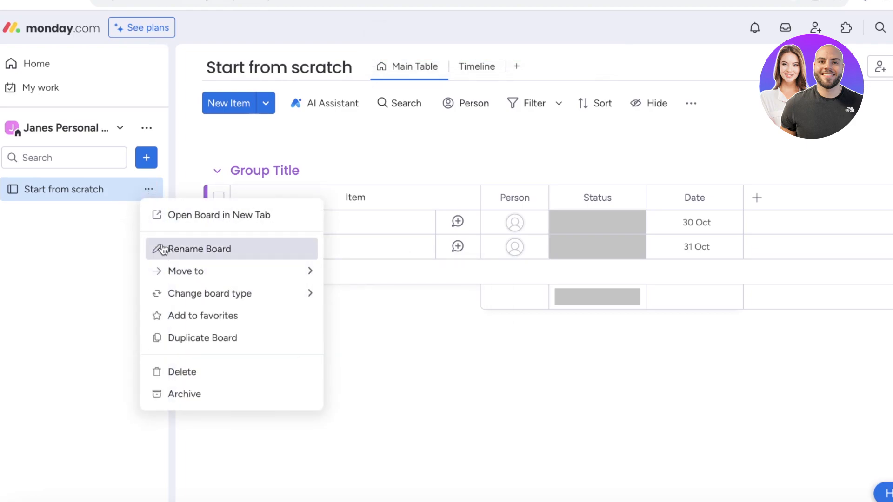
left_click(162, 249)
triple_click(128, 189)
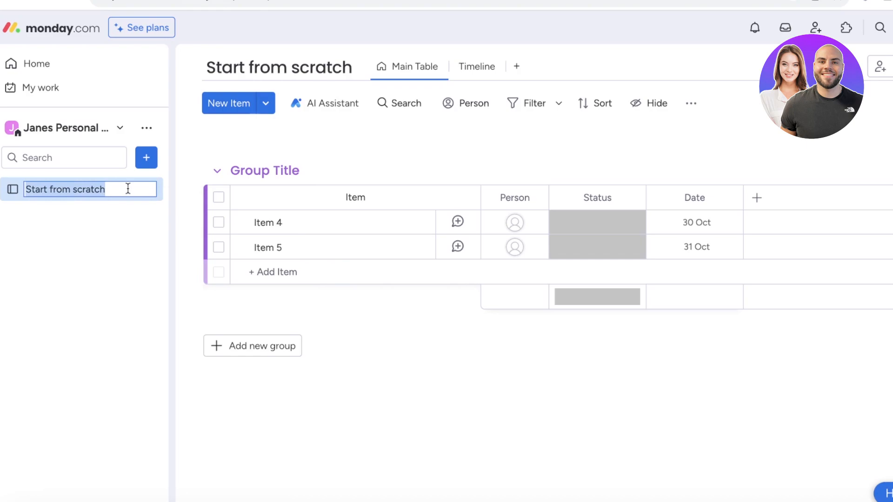
type("F")
type("Daily T")
type("ask Manager")
key("Return")
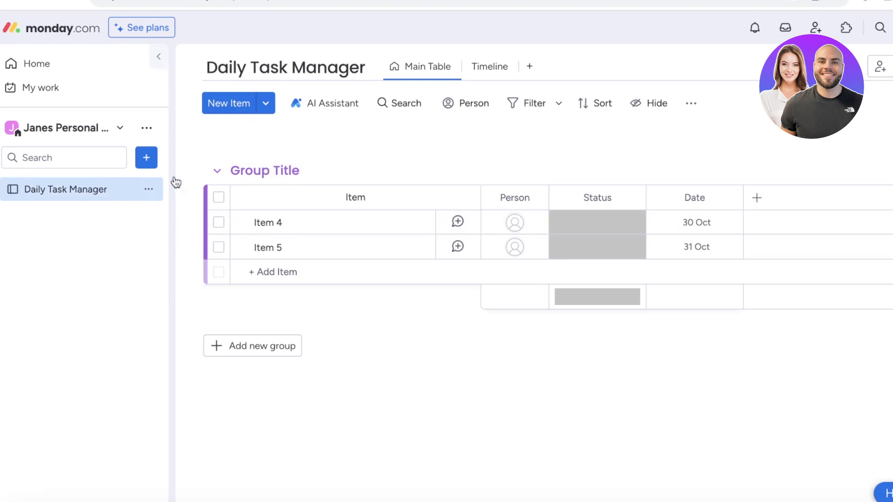
Step: Rename the remaining group as "November Week 1 Tasks", collapse it and expand it again
left_click(279, 170)
left_click(307, 156)
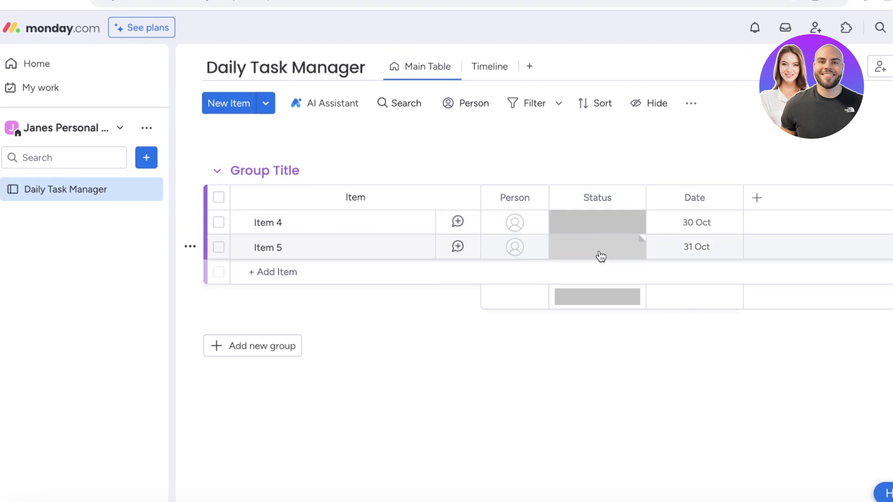
left_click(256, 170)
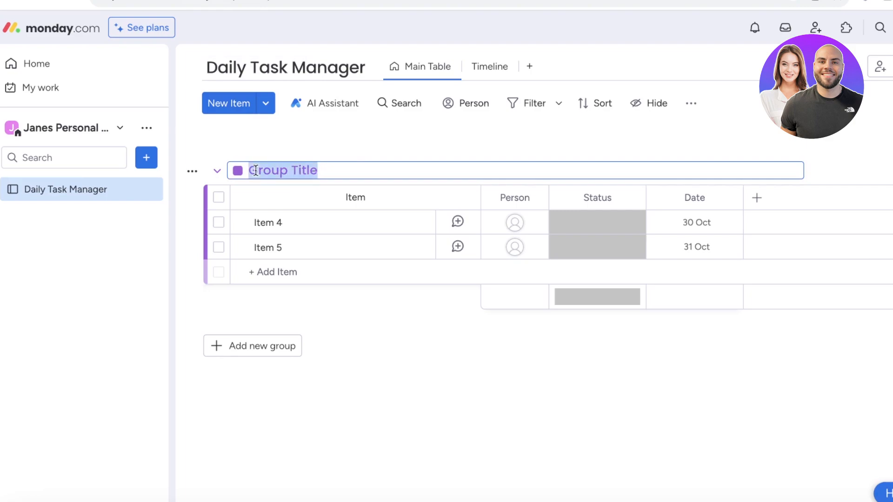
type("Task")
key("BackSpace")
type("Nobb")
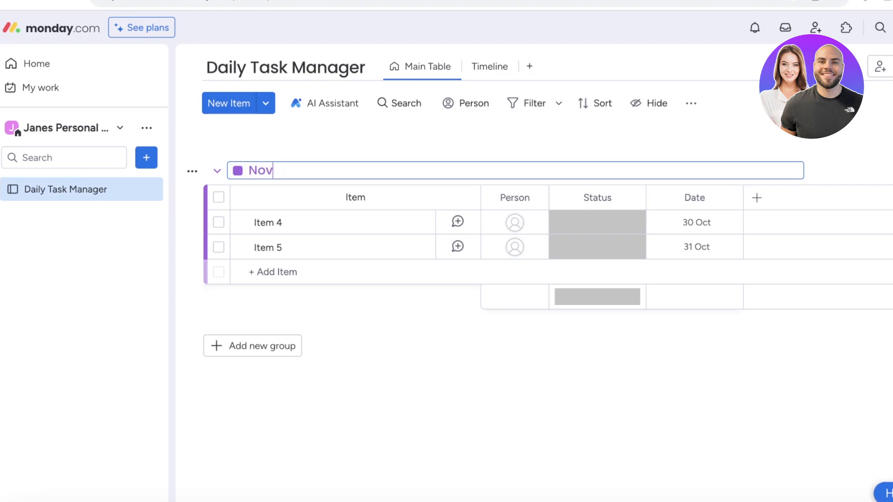
type("ember Week 1 Tasks")
key("Return")
left_click(218, 173)
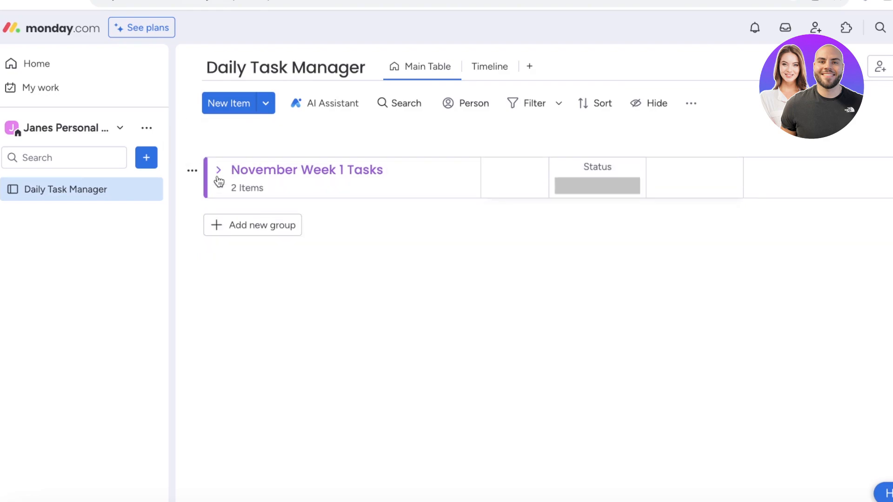
left_click(218, 176)
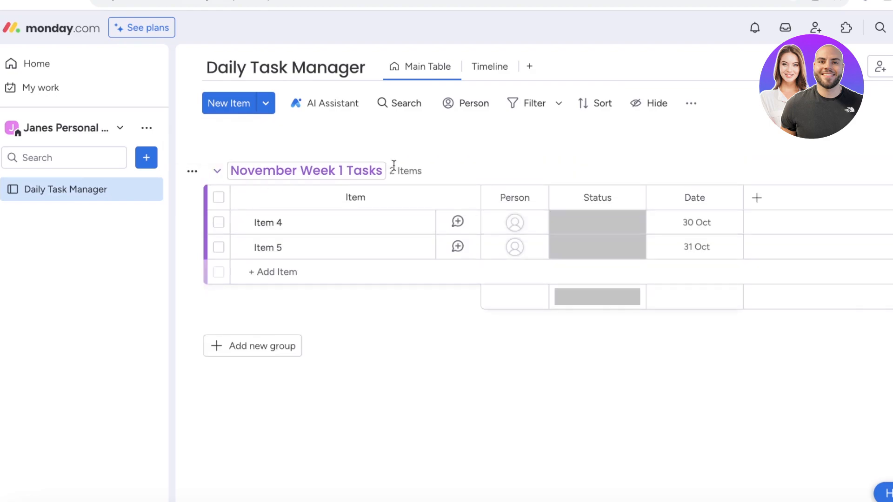
Step: Change the color of the November Week 1 Tasks group to dark green
left_click(196, 172)
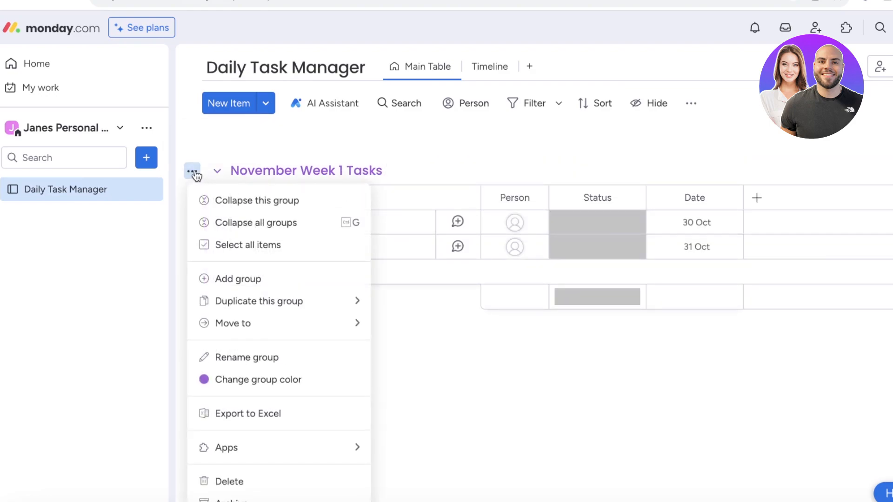
left_click(219, 380)
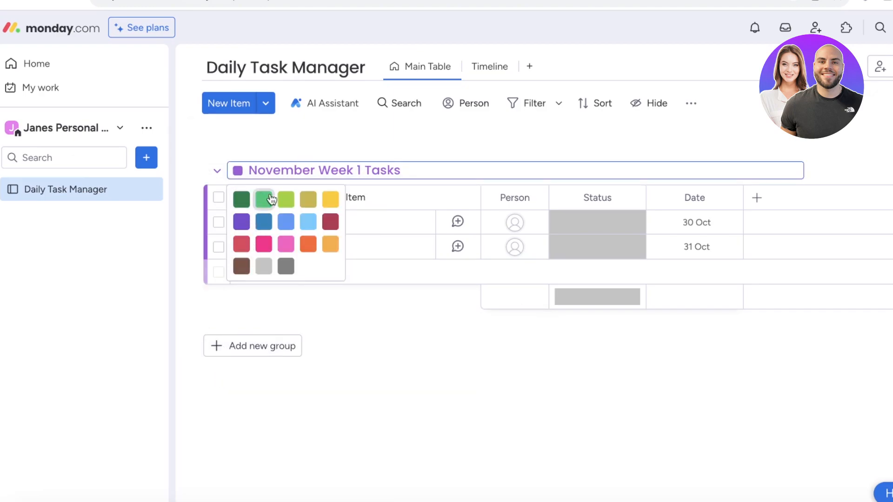
left_click(245, 198)
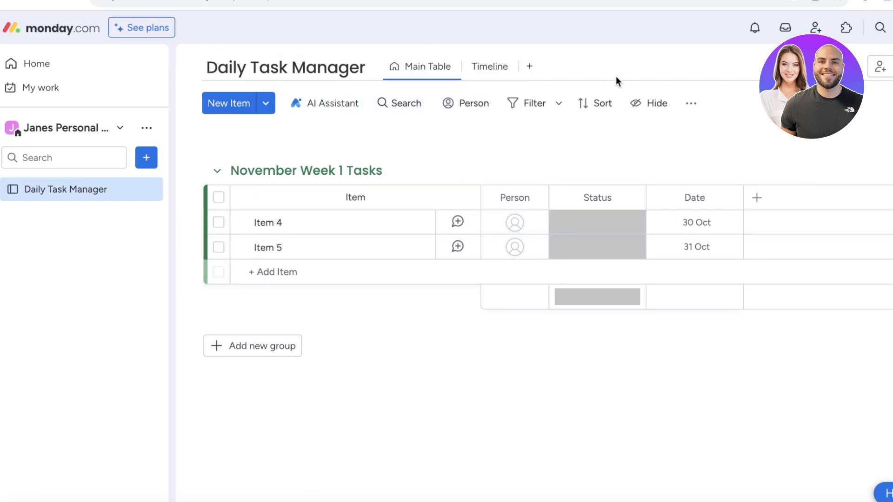
Step: Add a Kanban view to the board and keep Status as the Kanban column in its settings
left_click(529, 67)
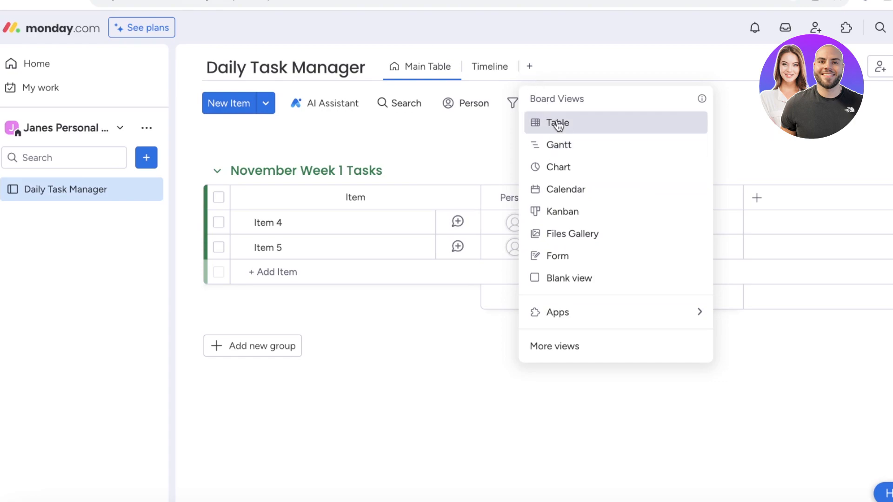
left_click(556, 212)
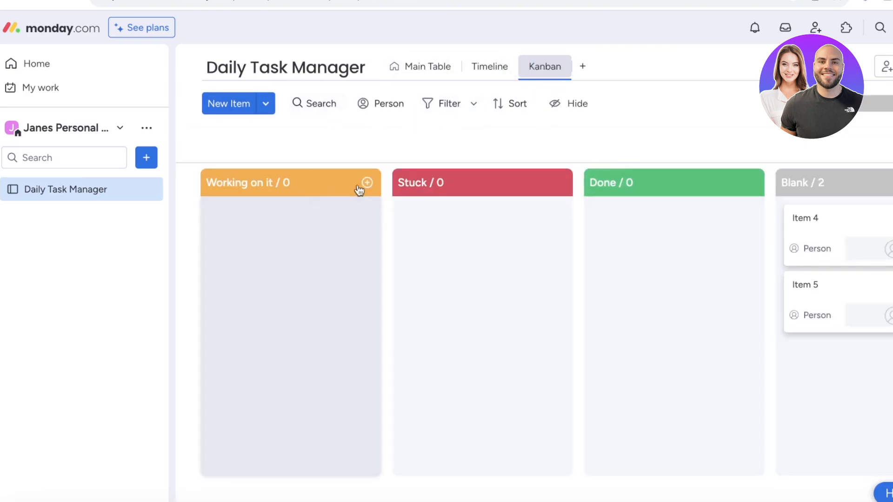
left_click(869, 103)
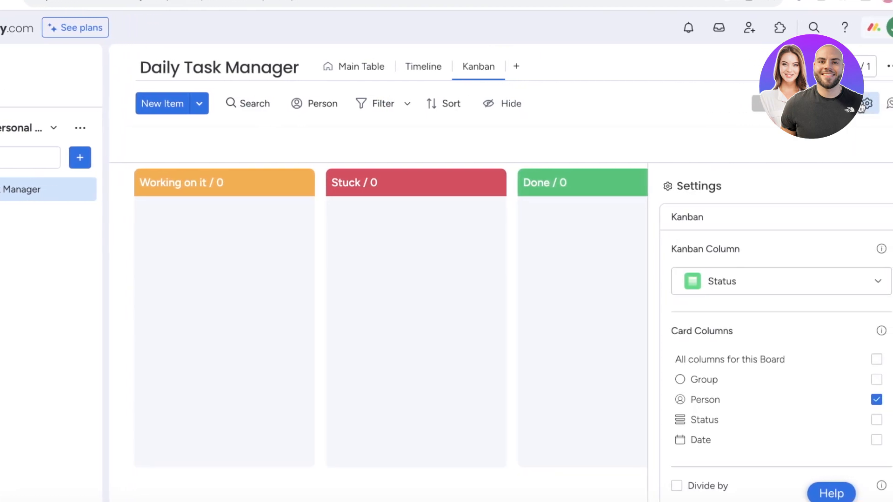
left_click(697, 281)
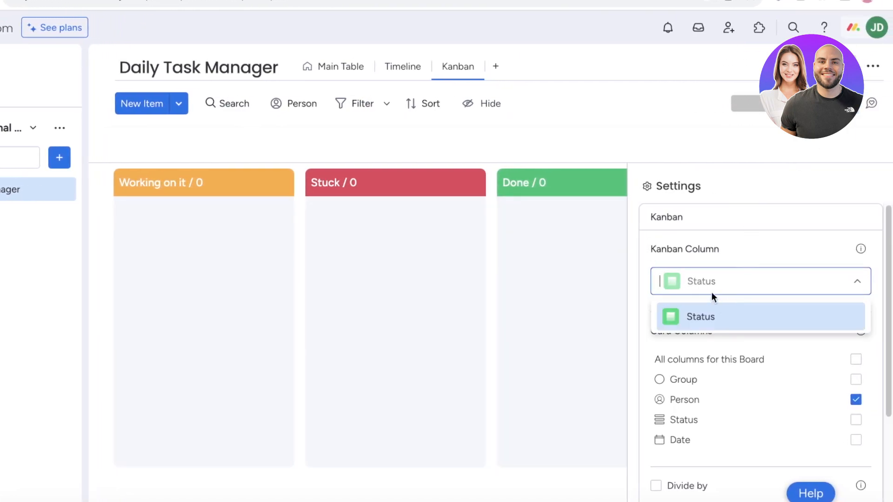
left_click(688, 325)
left_click(825, 390)
Step: Add a new group named "Completed Tasks" below November Week 1 Tasks in the board's main table
left_click(330, 73)
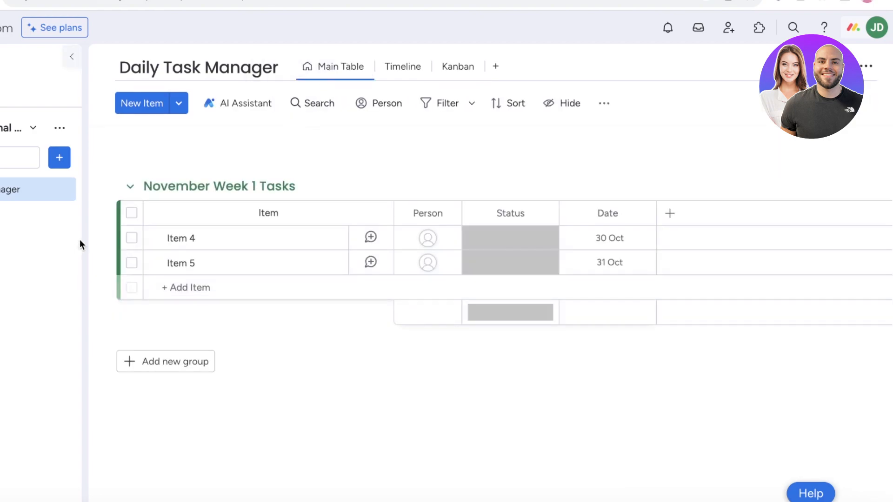
left_click(144, 362)
left_click(161, 362)
triple_click(162, 360)
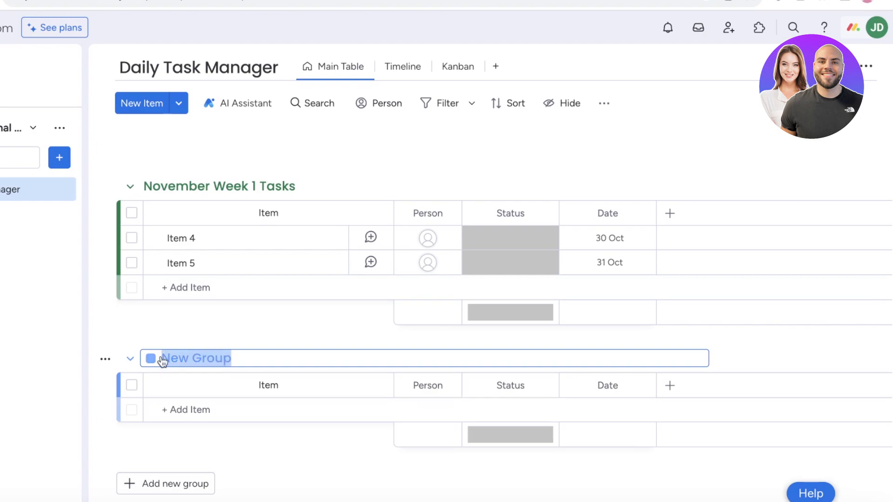
type("Comp")
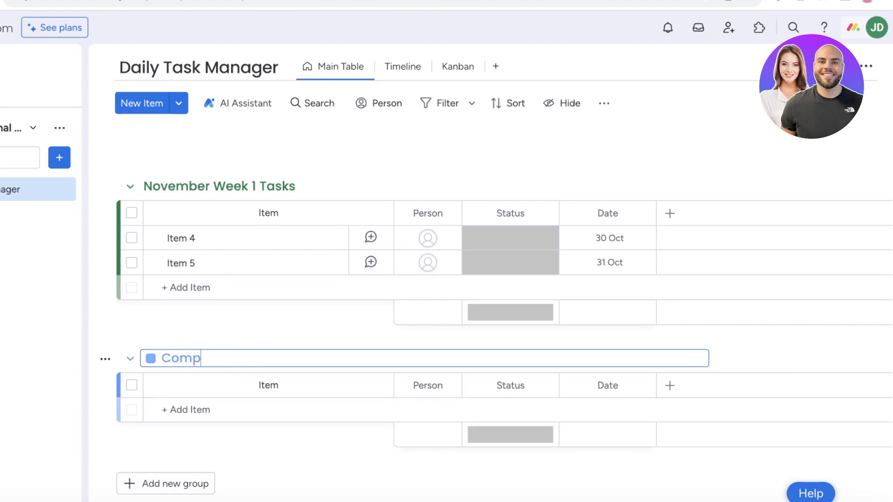
type("leted Tasks")
key("Return")
left_click(225, 362)
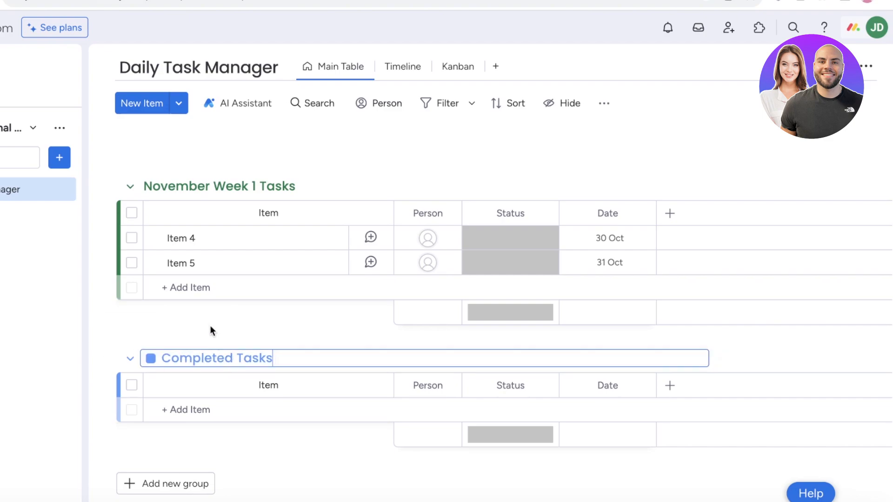
Step: Change the color of the Completed Tasks group to purple
left_click_drag(219, 186, 144, 192)
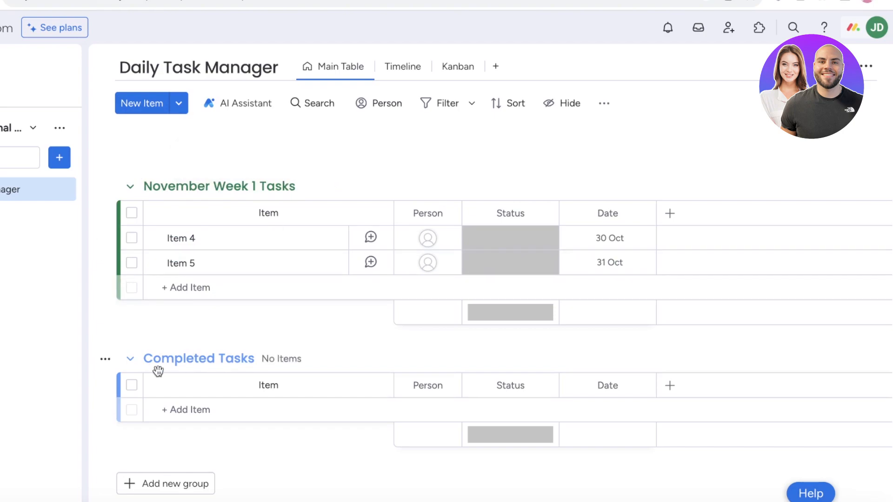
left_click(132, 363)
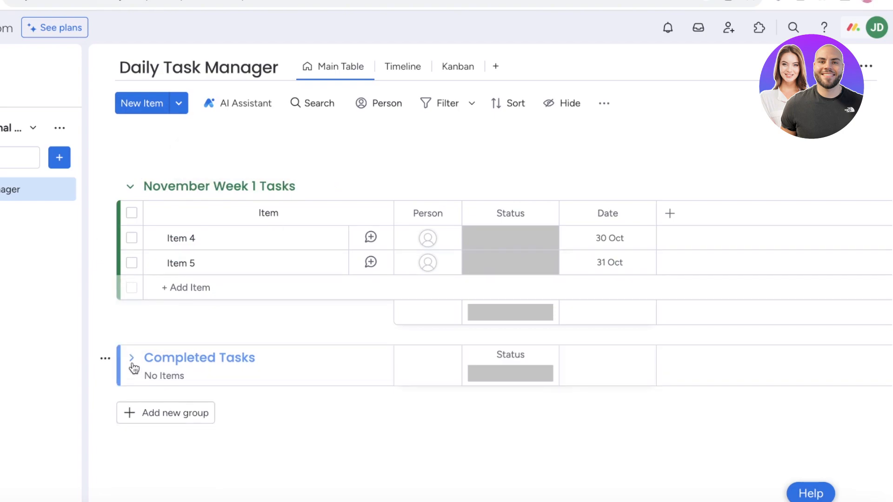
left_click(105, 359)
left_click(192, 499)
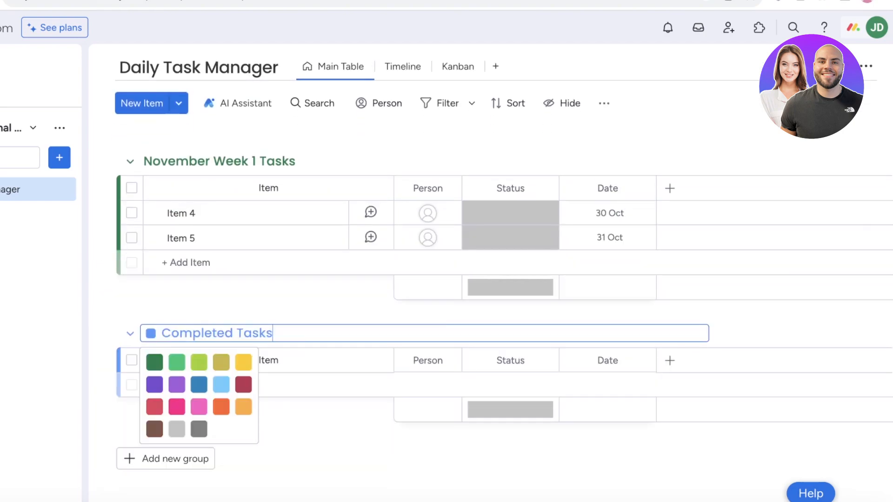
left_click(153, 385)
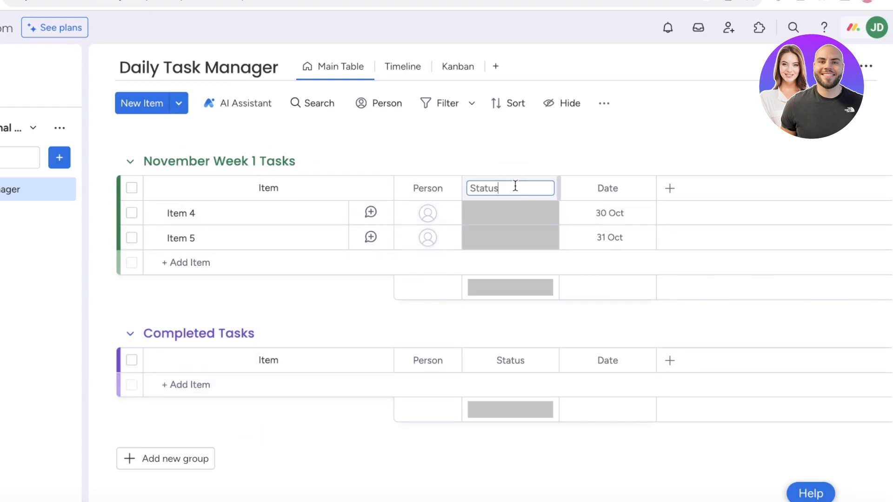
Step: Remove the Working on it, Stuck and Done labels from the Status column's labels
left_click(498, 219)
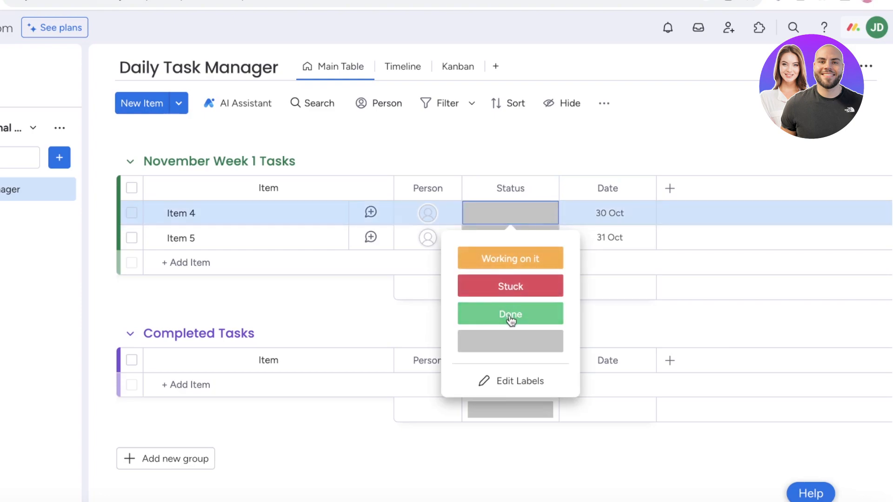
left_click(514, 387)
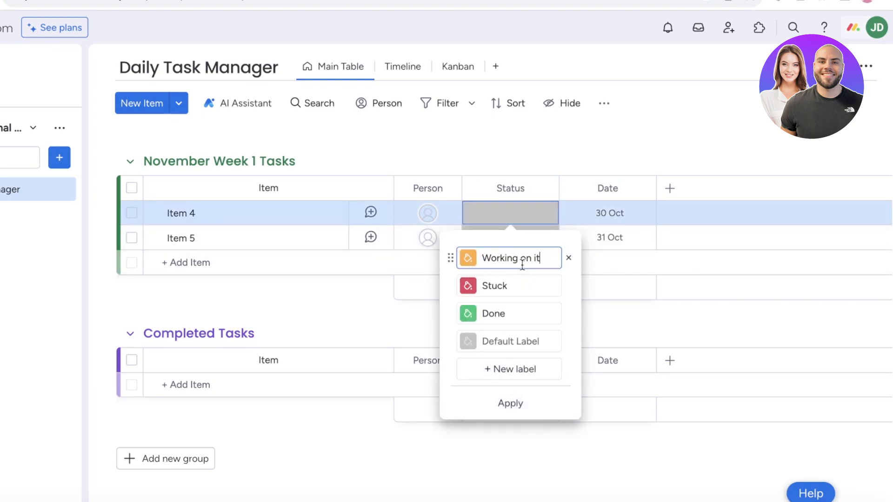
left_click(569, 257)
left_click(569, 257)
left_click(569, 258)
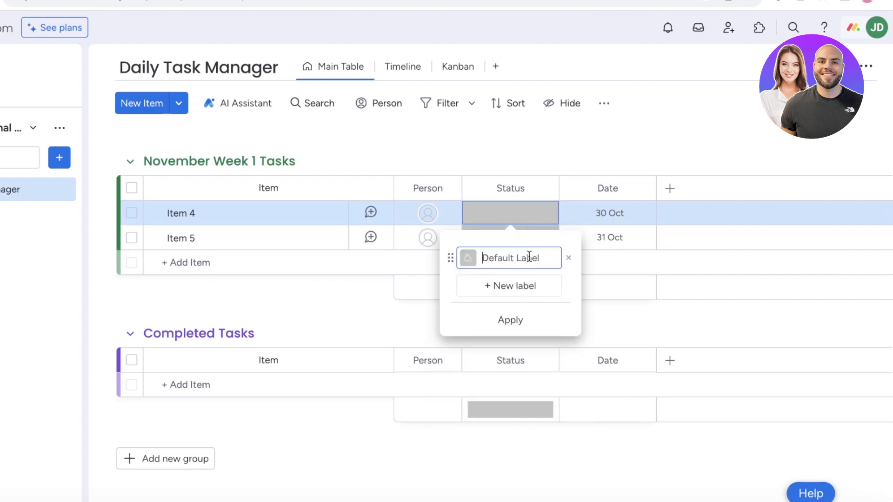
Step: Name the gray default status label "No Priority" and apply the label changes
type("A")
key("BackSpace")
type("No Priority")
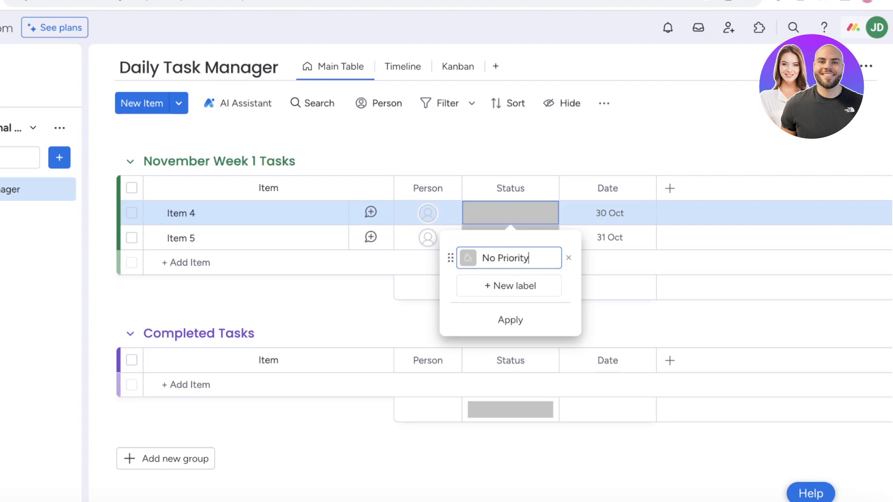
left_click(510, 320)
Step: Add a light pink status label named "In progress" to the Status column
left_click(535, 239)
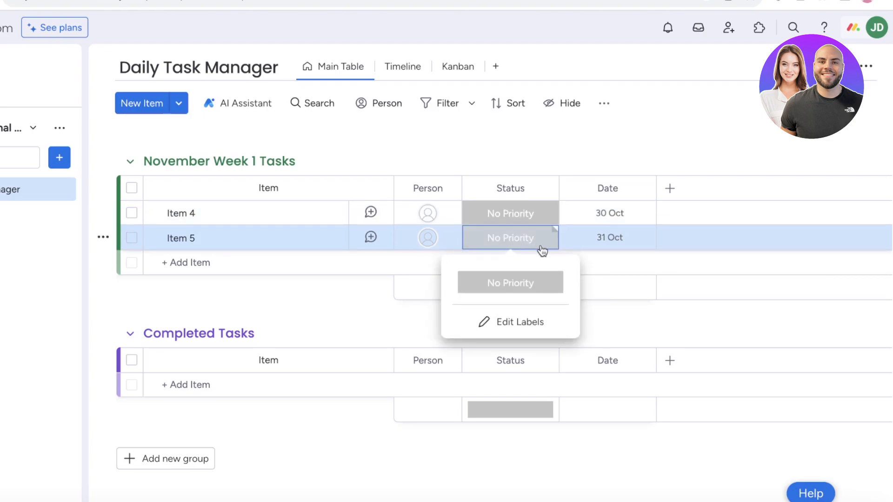
left_click(520, 328)
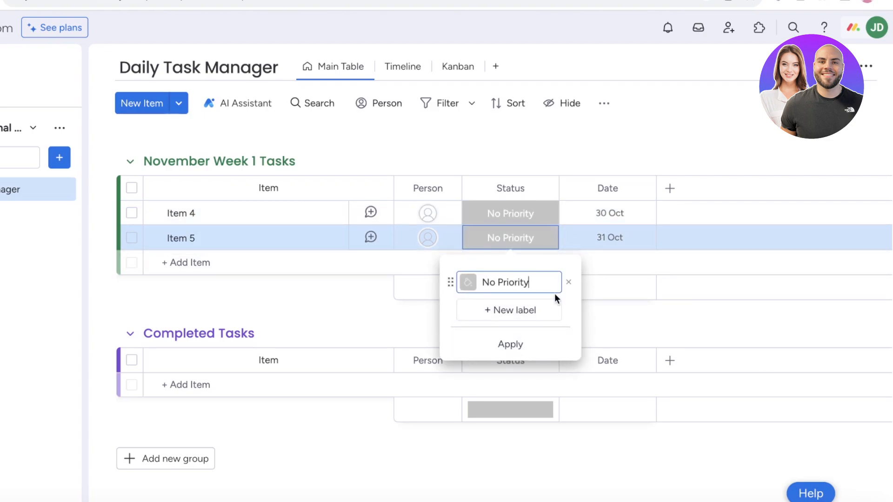
left_click(515, 310)
left_click(463, 316)
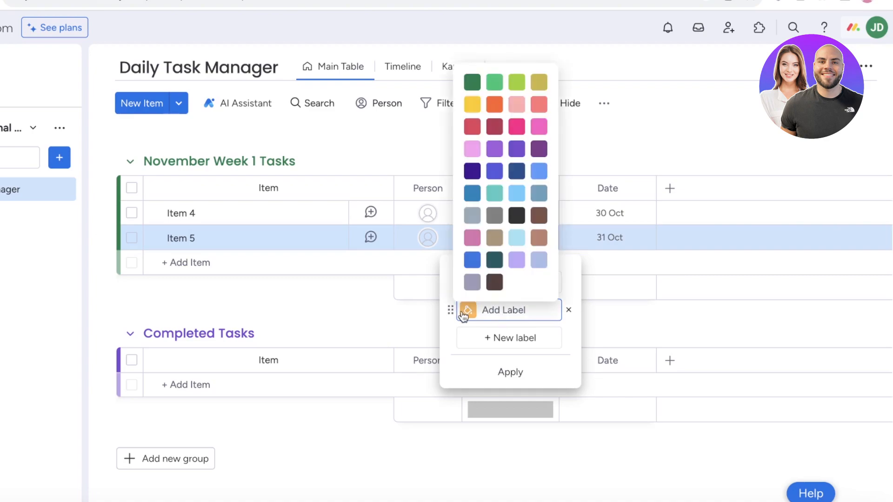
left_click(470, 150)
left_click(484, 310)
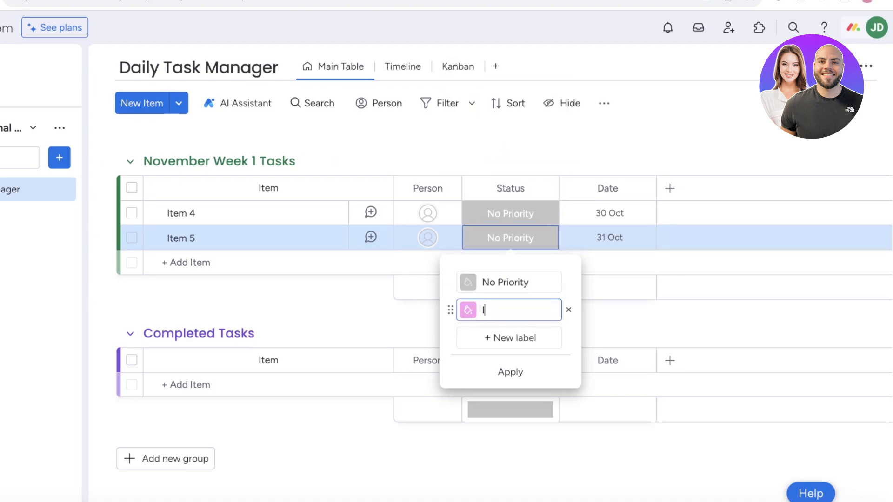
type("In progress")
key("Return")
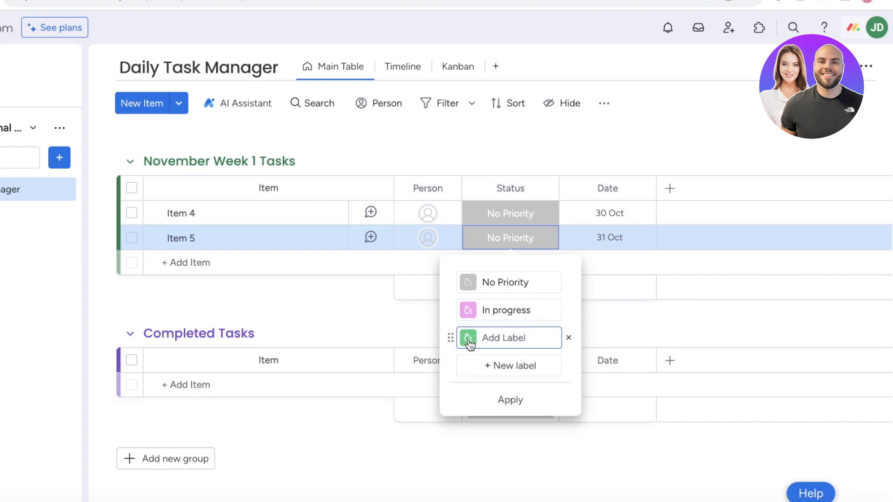
Step: Color the next new status label dark red and name it "Stuck"
left_click(468, 337)
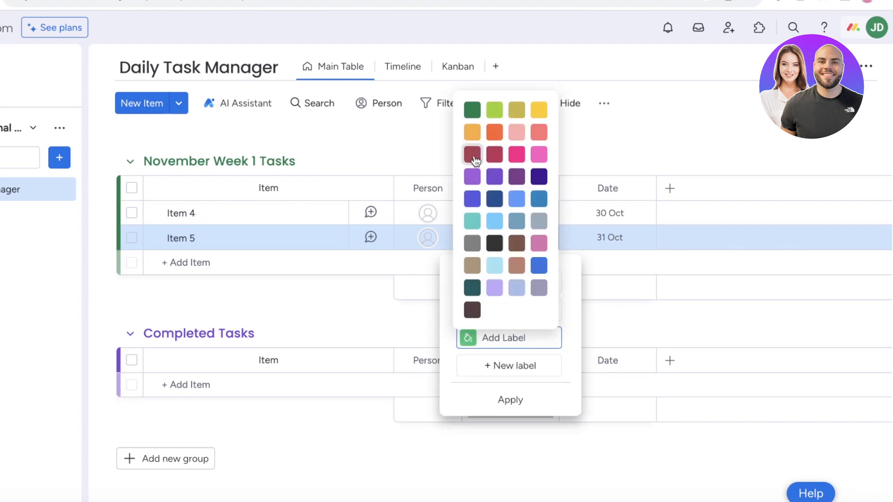
left_click(494, 154)
left_click(507, 343)
type("Stuck")
key("Return")
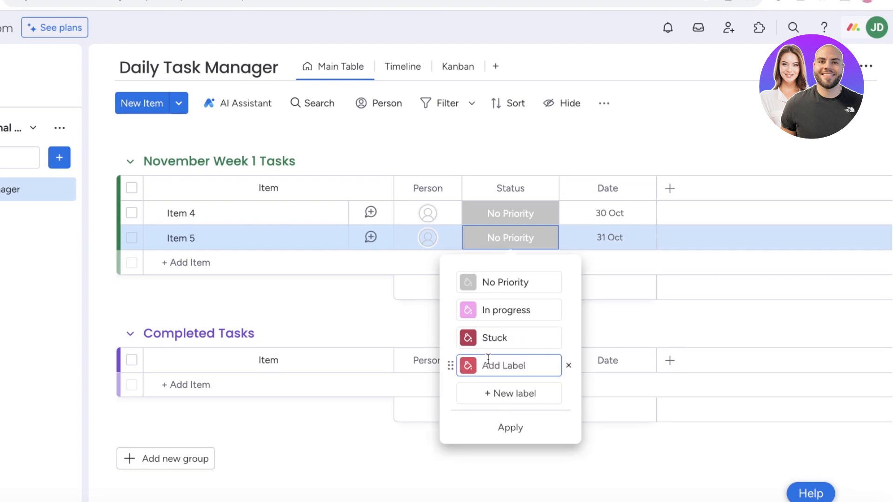
Step: Name the next new status label "High Priority" and color it orange
type("High Priority")
left_click(467, 366)
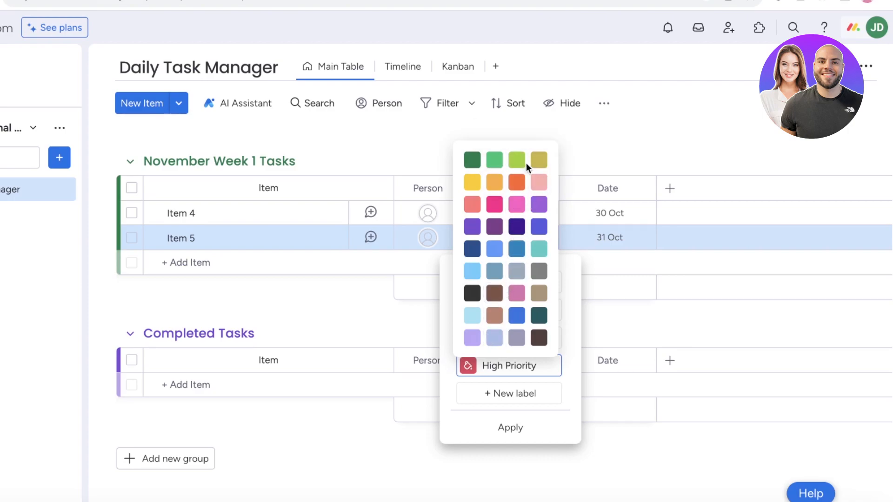
left_click(516, 181)
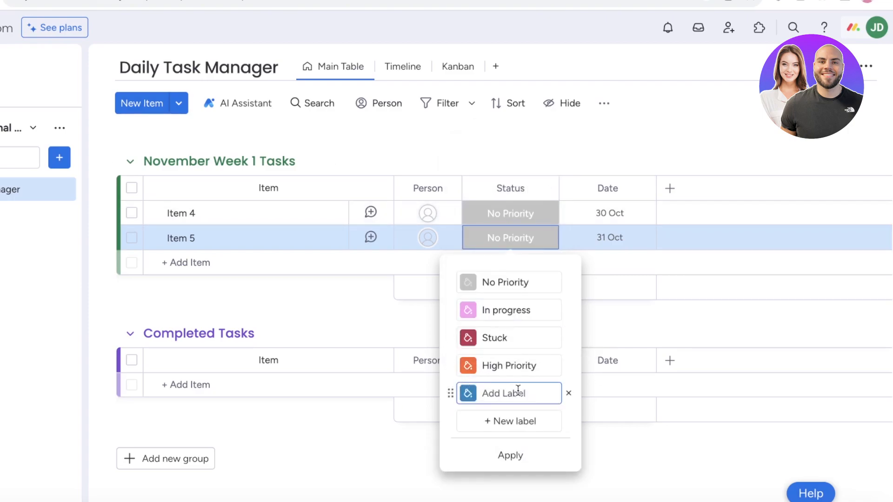
left_click(468, 393)
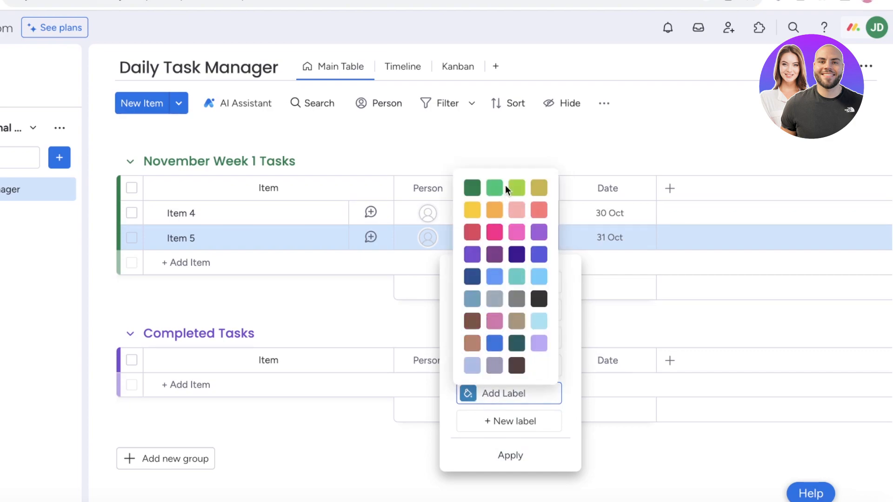
left_click(515, 364)
left_click(468, 393)
left_click(484, 341)
left_click(501, 395)
type("In")
key("BackSpace")
key("BackSpace")
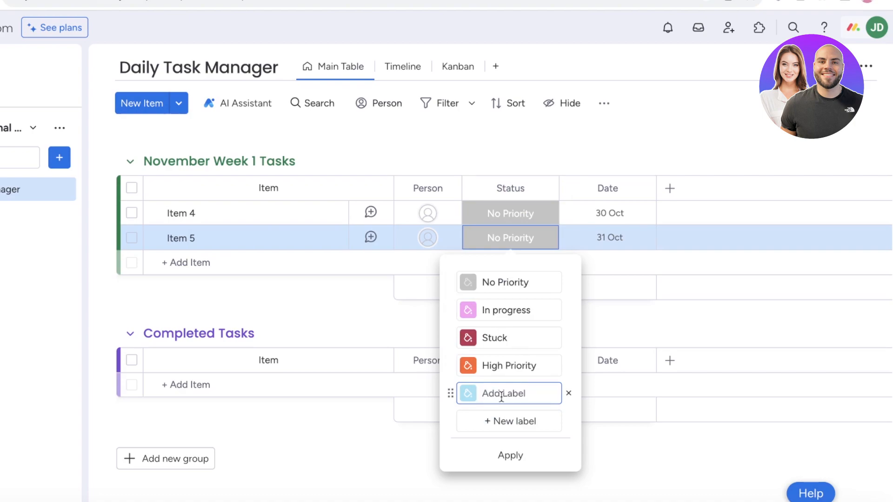
Step: Name the last new status label "OVERDUE", color it dark indigo and close the label editor
type("OVERDUE")
left_click(468, 394)
left_click(515, 255)
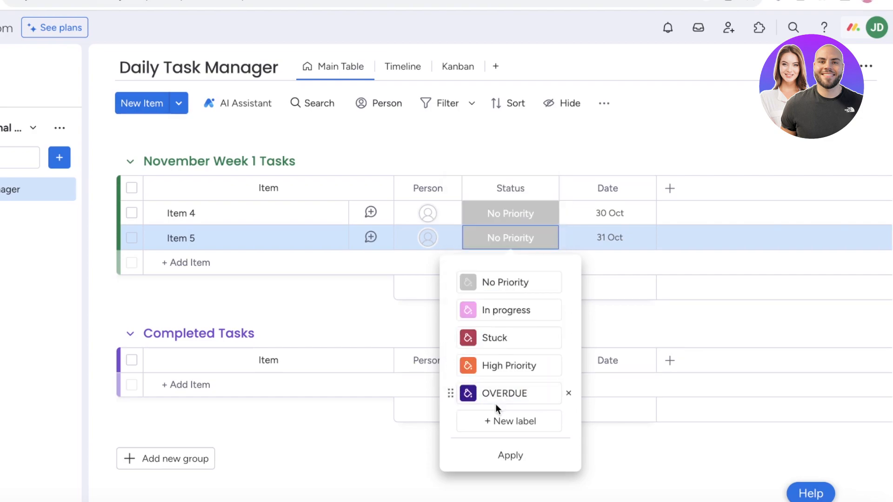
left_click(401, 297)
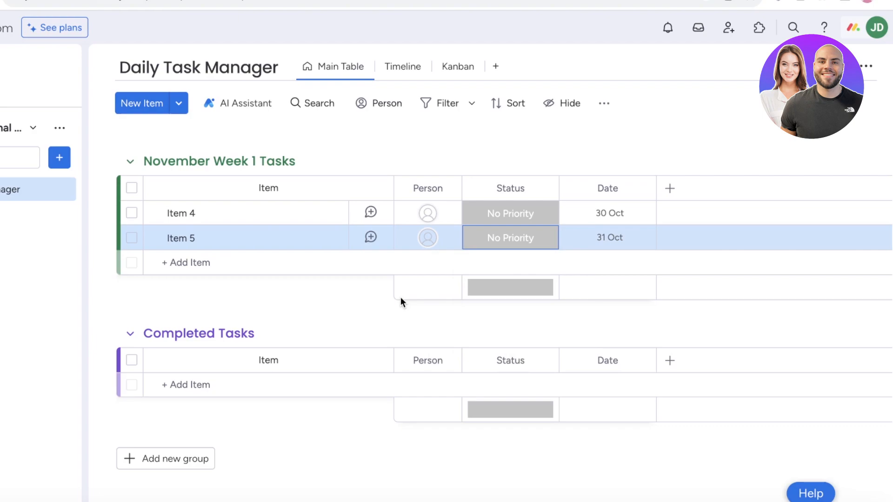
Step: Rename Item 4 in November Week 1 Tasks as "Get my drivers license"
left_click(261, 215)
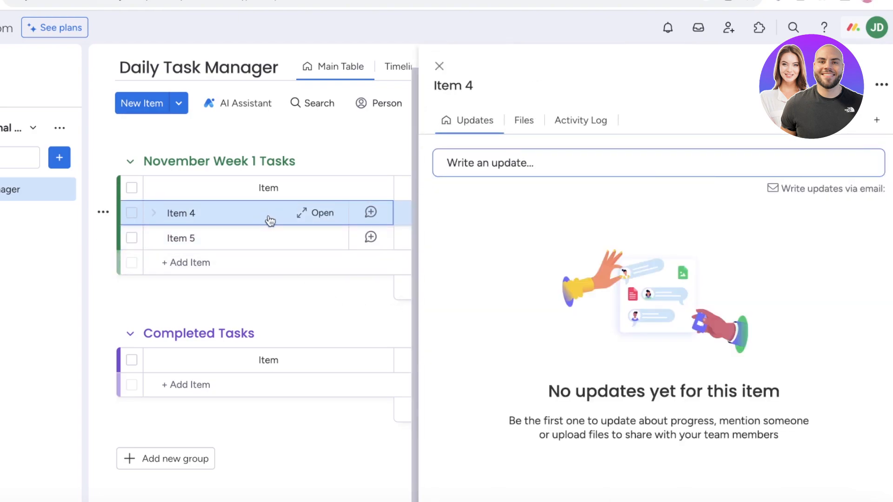
left_click(439, 67)
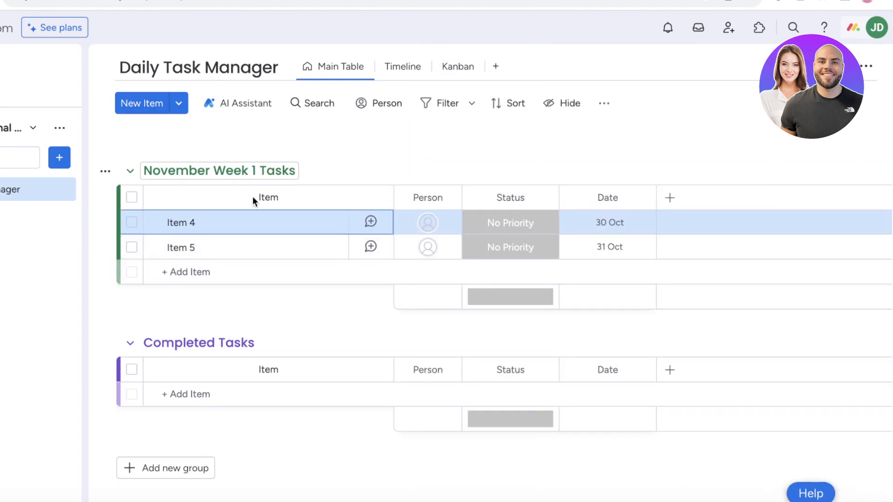
left_click(177, 223)
triple_click(178, 223)
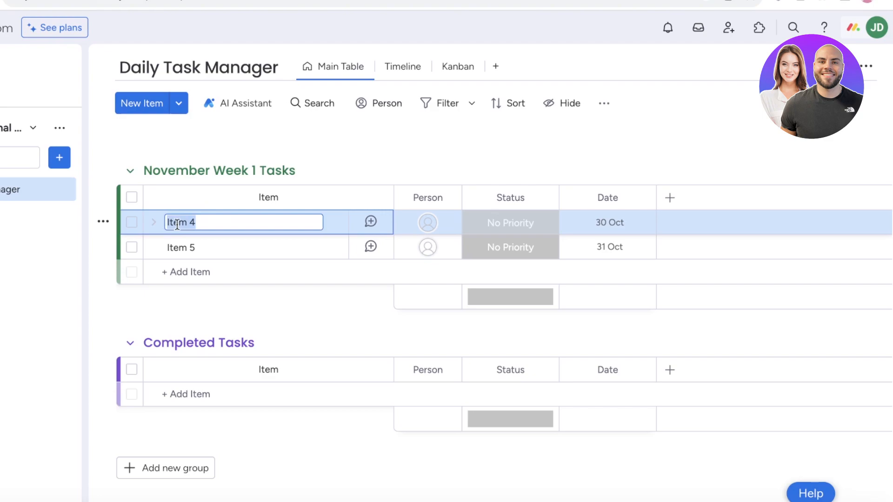
type("W")
type("et my drivers ")
type("lisce")
key("BackSpace")
key("BackSpace")
key("BackSpace")
type("cense")
key("Return")
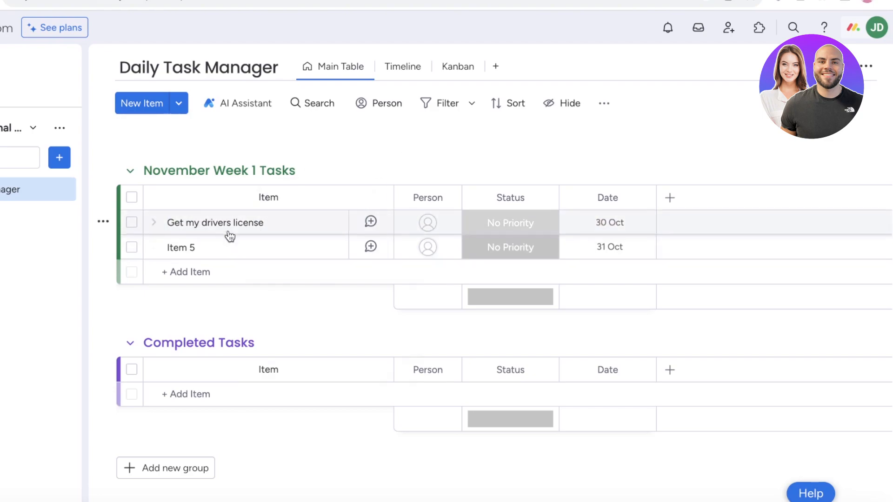
Step: Set the date of the Get my drivers license task to 4 November 2023 and keep its status as No Priority
left_click(510, 223)
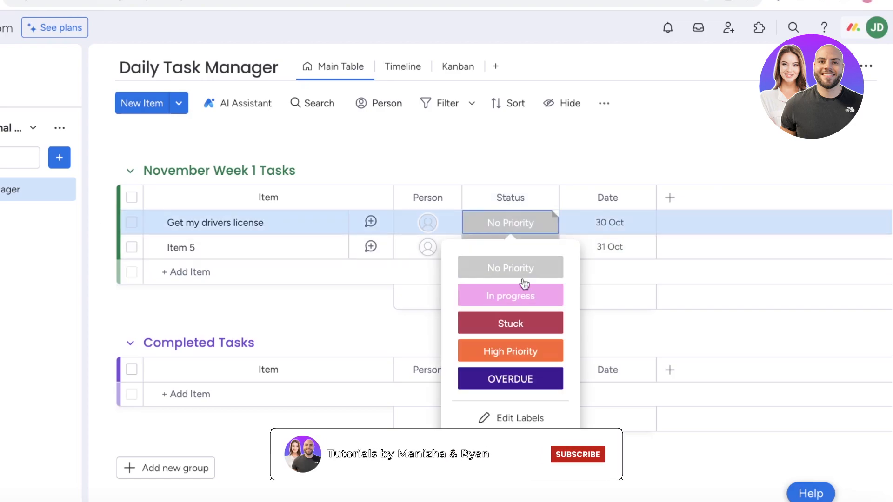
left_click(608, 223)
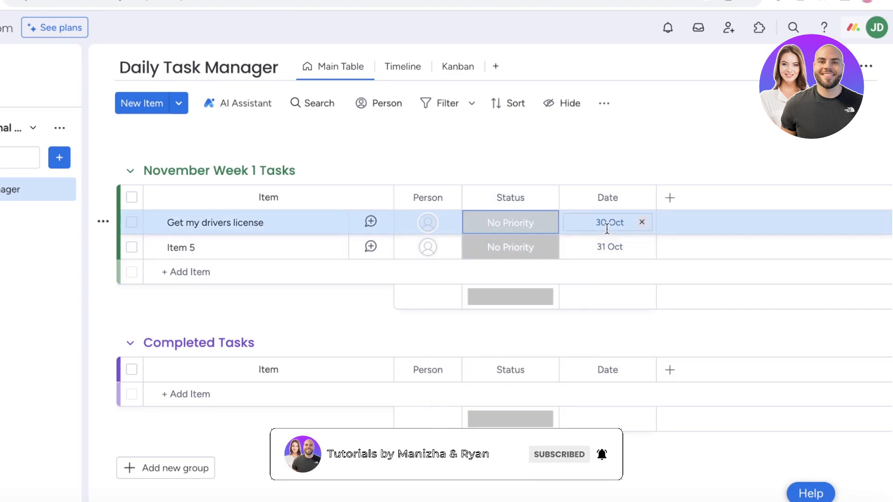
left_click(612, 224)
left_click(685, 309)
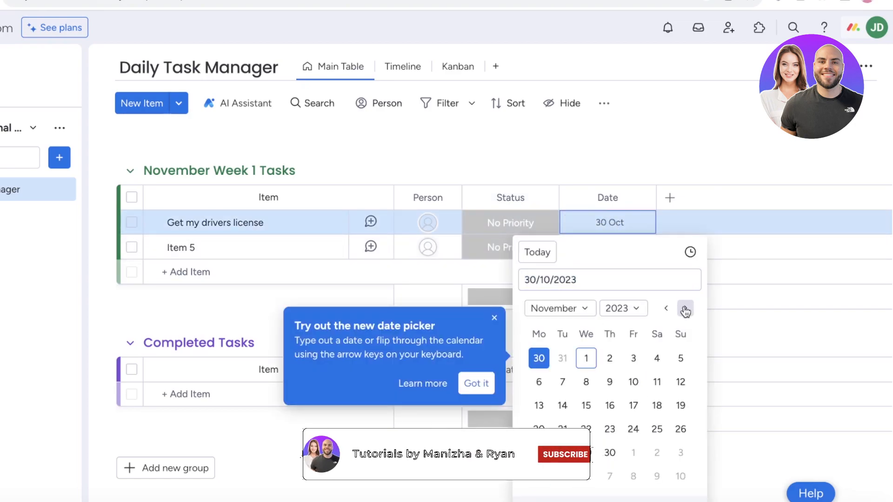
left_click(656, 358)
left_click(511, 223)
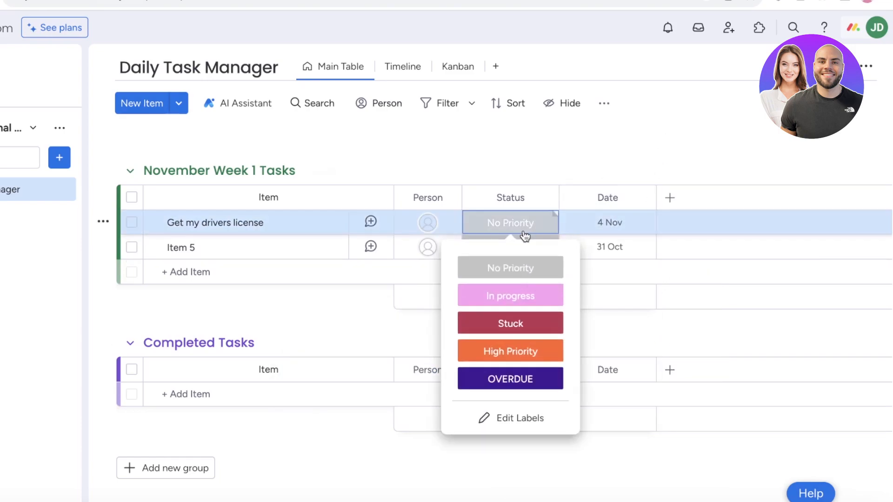
left_click(515, 278)
Step: Rename Item 5 as "Create a research group" and close its updates pane
left_click(235, 250)
double_click(186, 250)
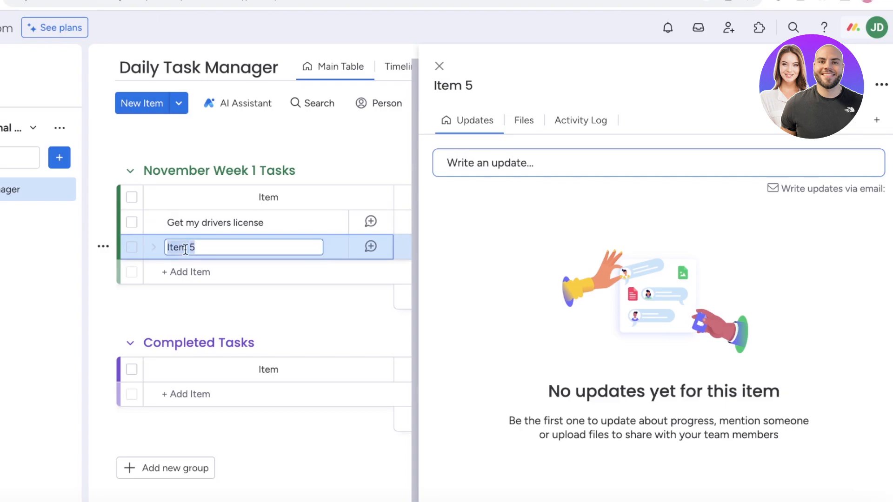
type("A")
type("Create a the")
type("reseac")
type("grouop")
key("BackSpace")
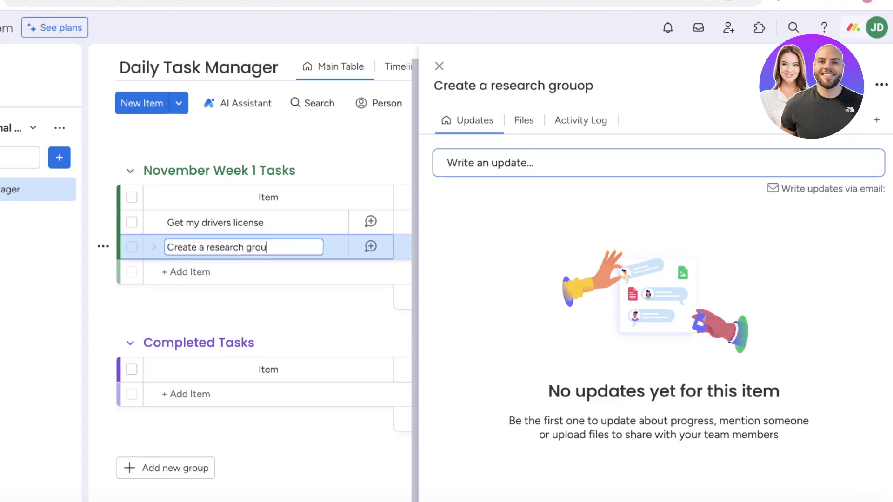
left_click(326, 163)
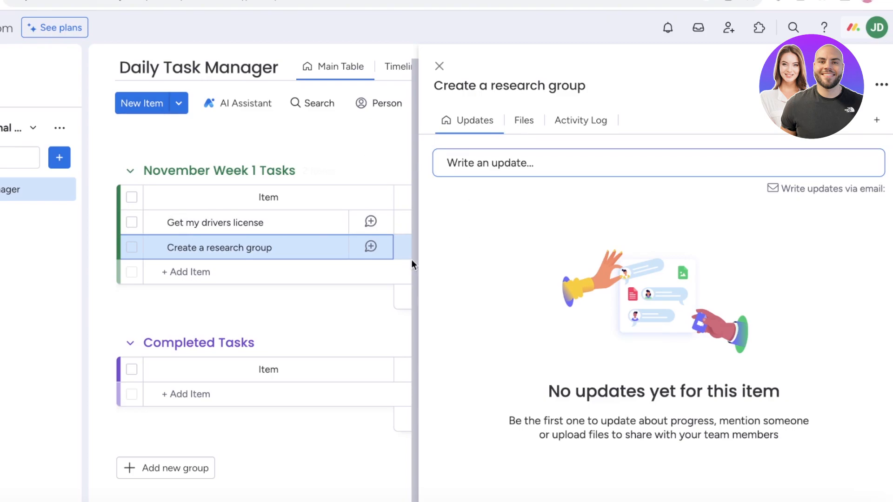
left_click(439, 66)
Step: Set the status of the Create a research group task to In progress
left_click(487, 255)
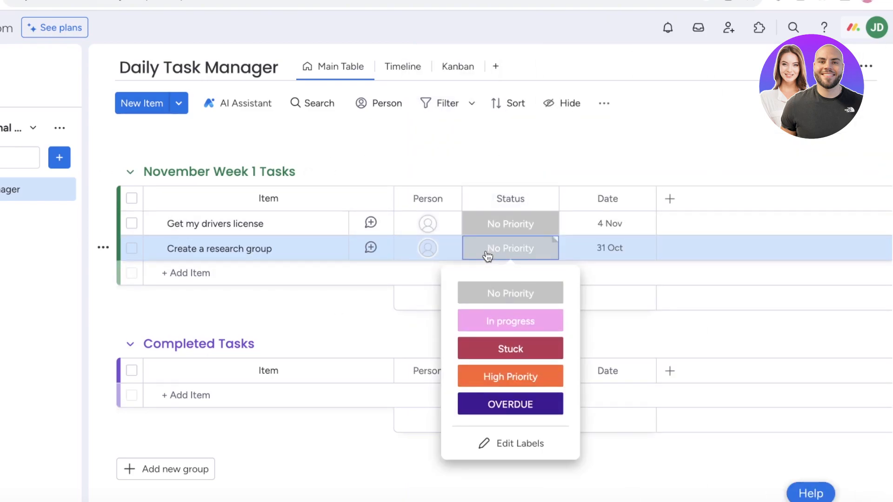
left_click(508, 298)
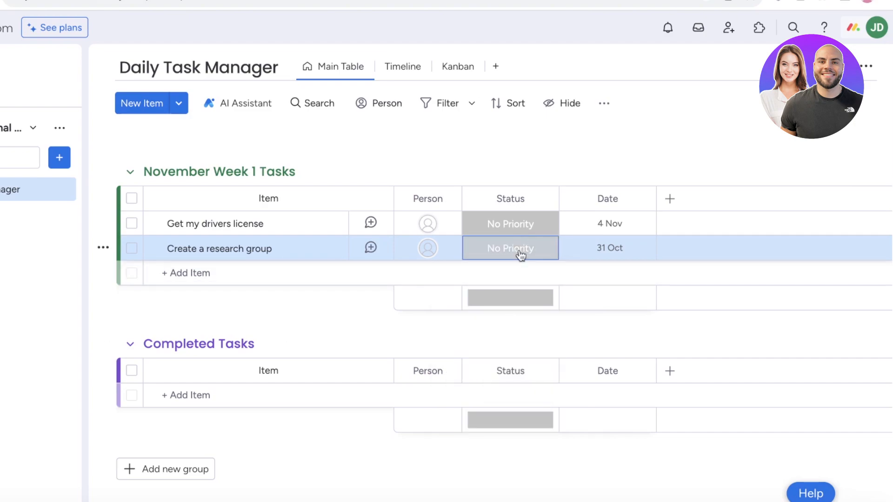
left_click(518, 252)
left_click(514, 320)
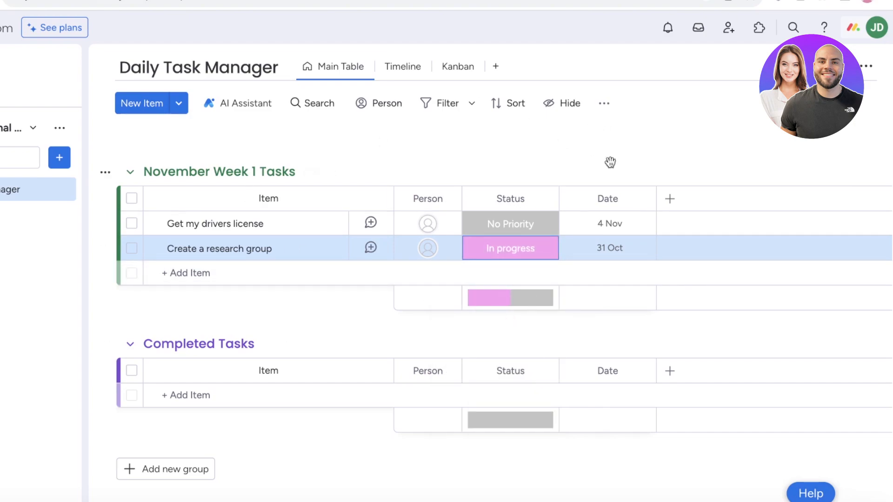
Step: Set the date of the Create a research group task to 9 November 2023
left_click(615, 246)
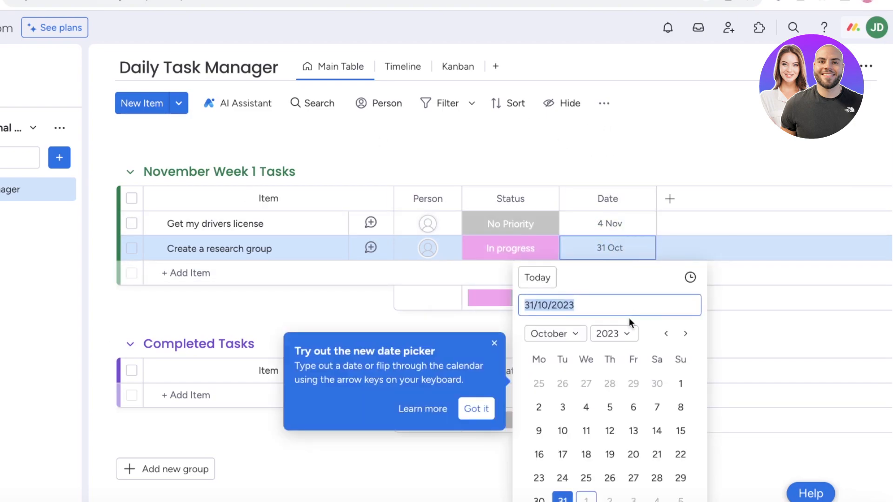
left_click(685, 334)
left_click(610, 408)
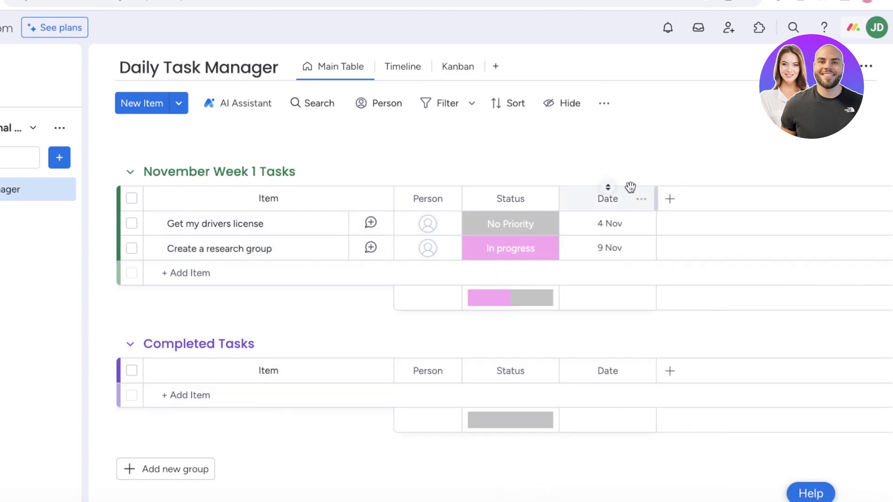
Step: Open the item page of Create a research group, view its files section and start a new update
left_click(179, 273)
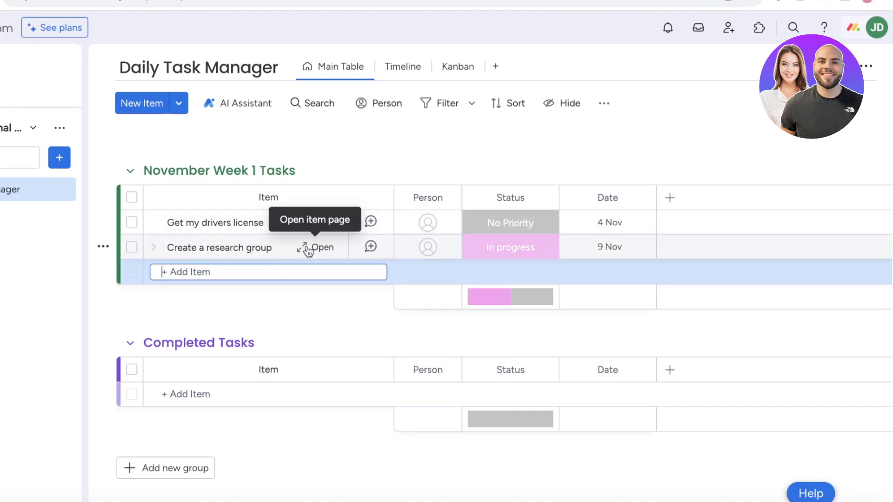
left_click(307, 249)
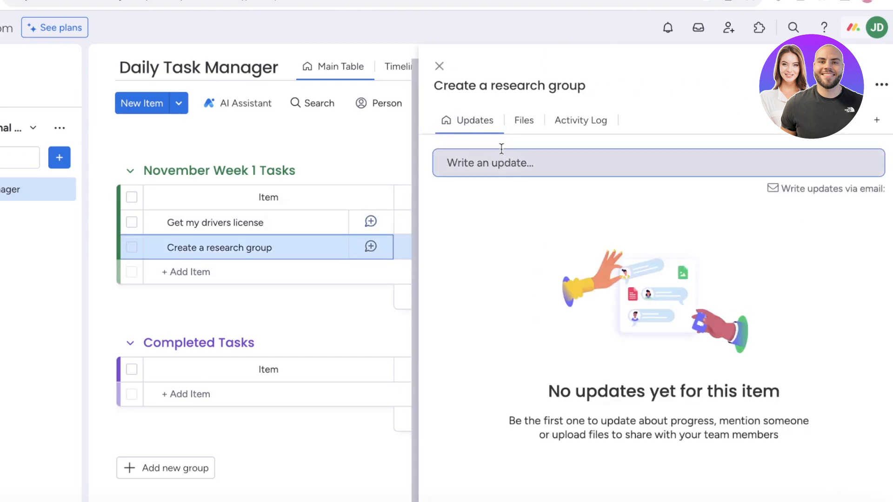
left_click(522, 122)
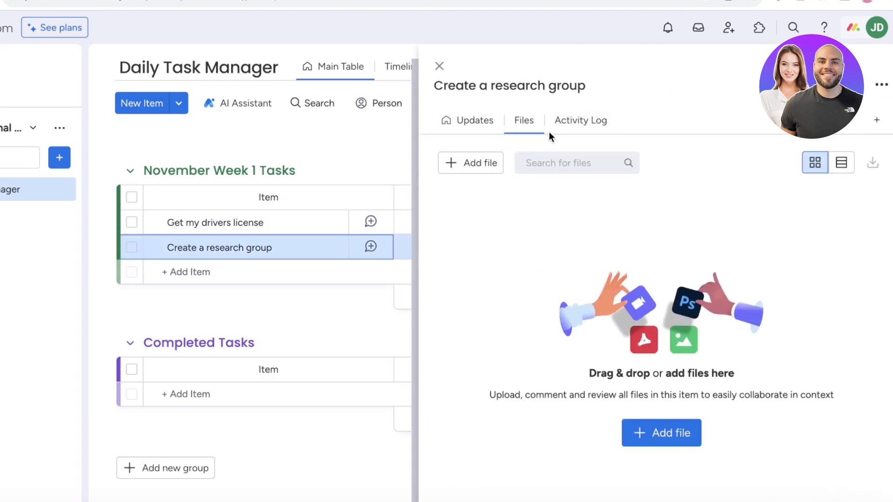
left_click(476, 120)
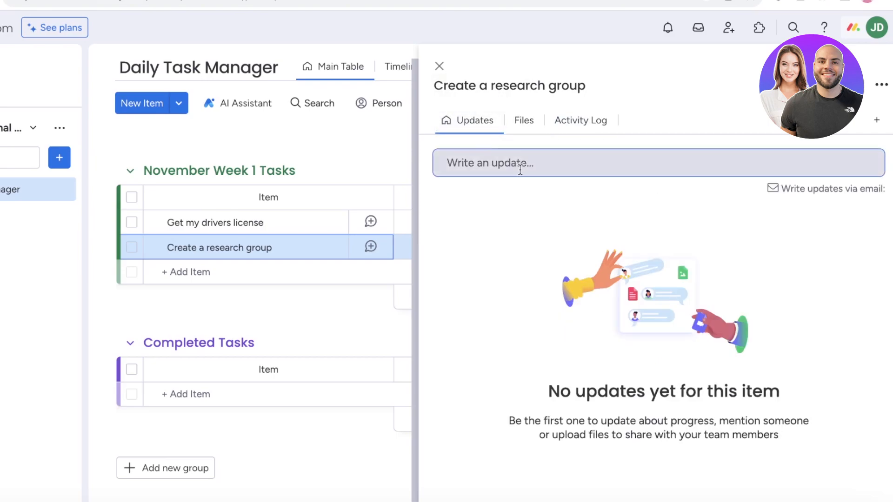
left_click(516, 163)
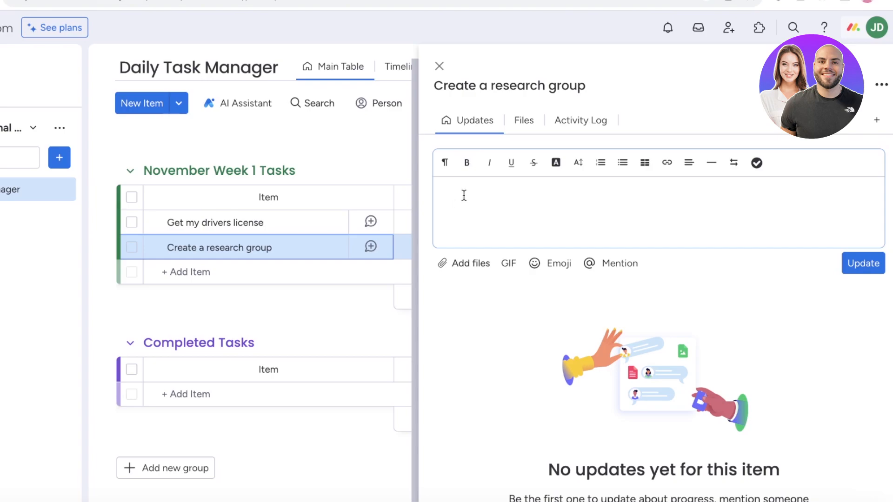
Step: Post an update with the checklist "Finalize Idea", "Decide members" and "Delegate Work", and close the item page
left_click(756, 162)
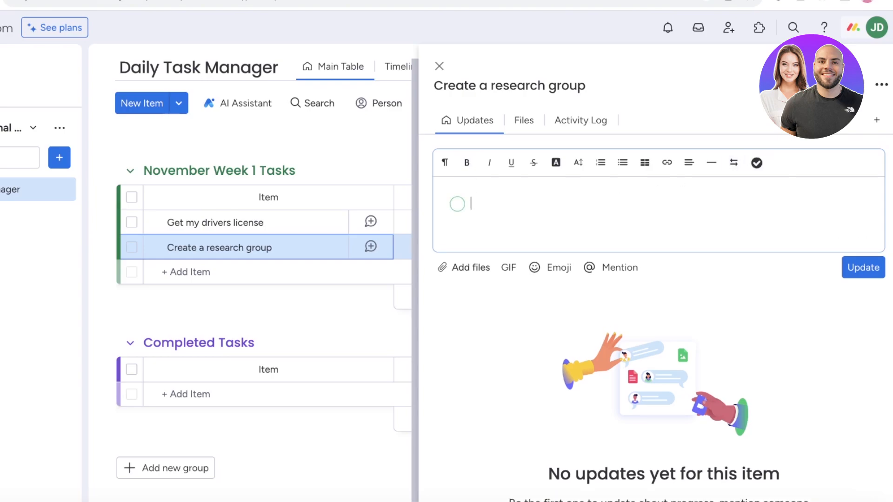
type("Finalize Idea")
key("Return")
type("Decide")
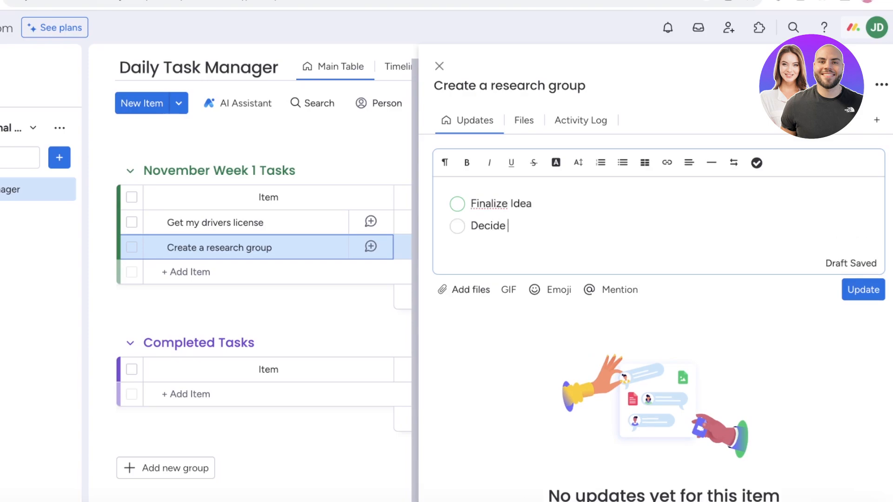
type(" members")
key("Return")
type("Del")
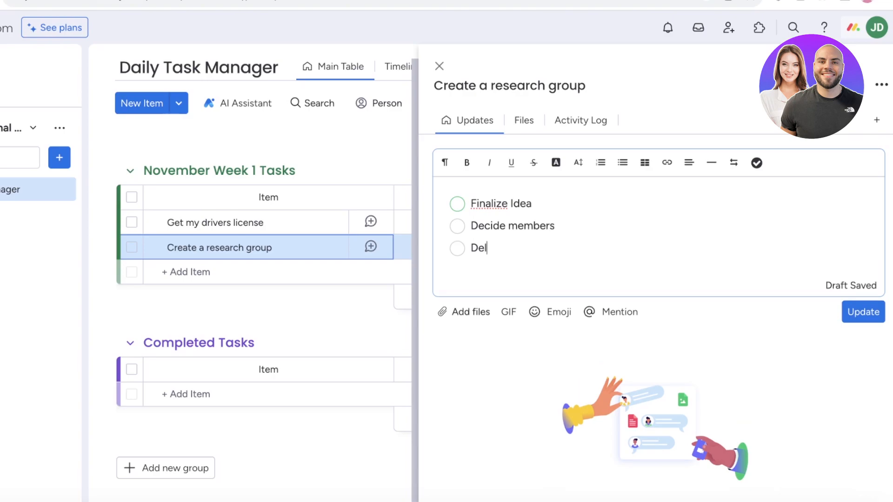
type("egate Work")
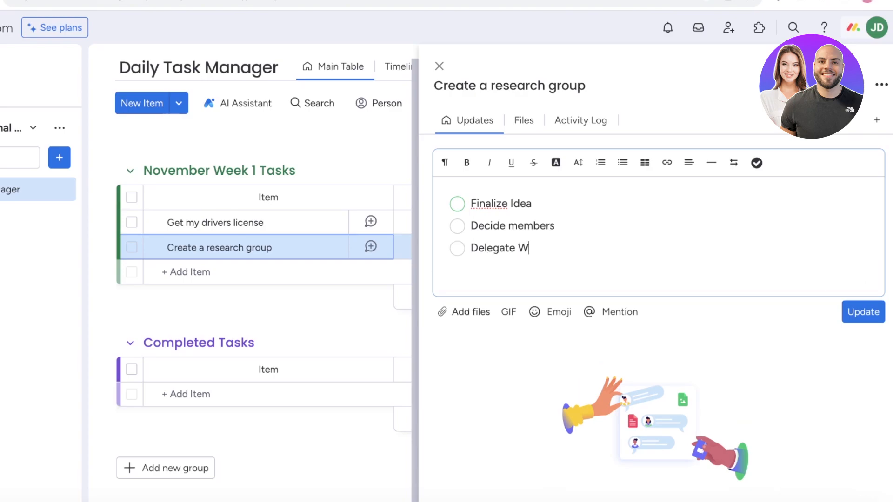
key("Return")
key("BackSpace")
left_click(863, 312)
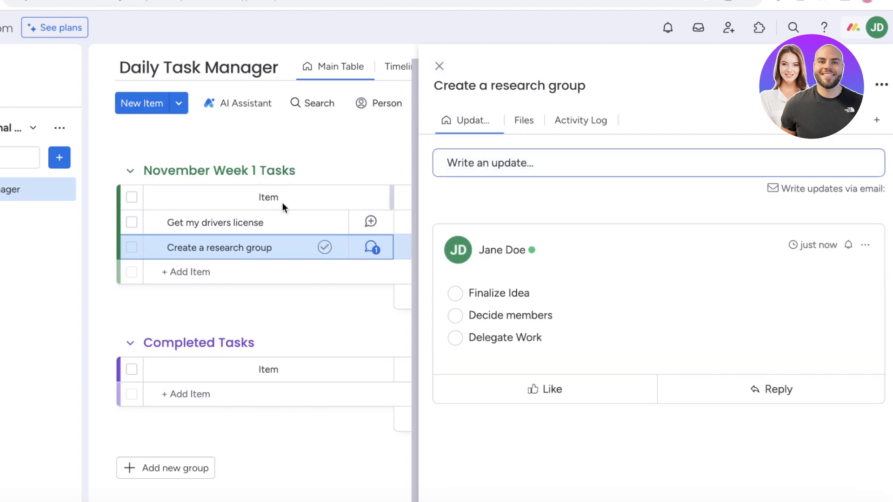
left_click(440, 67)
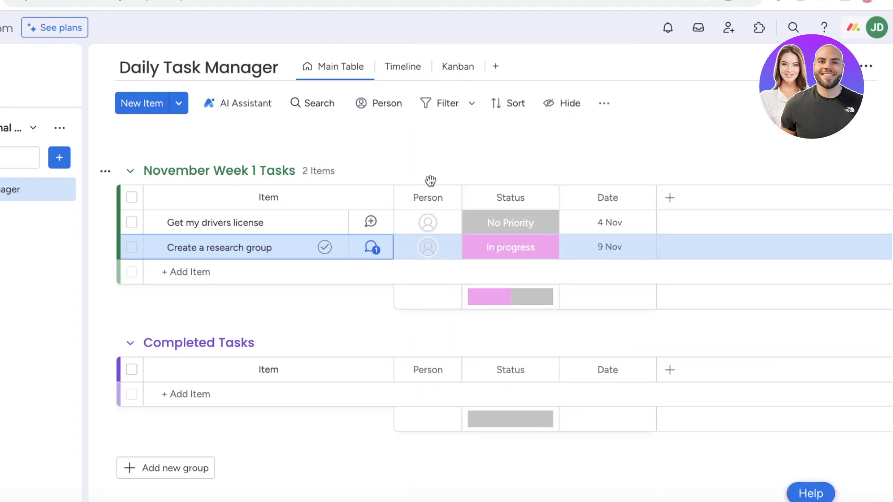
Step: Assign the account owner as the person for both Get my drivers license and Create a research group
left_click(428, 223)
left_click(368, 319)
left_click(428, 247)
left_click(368, 344)
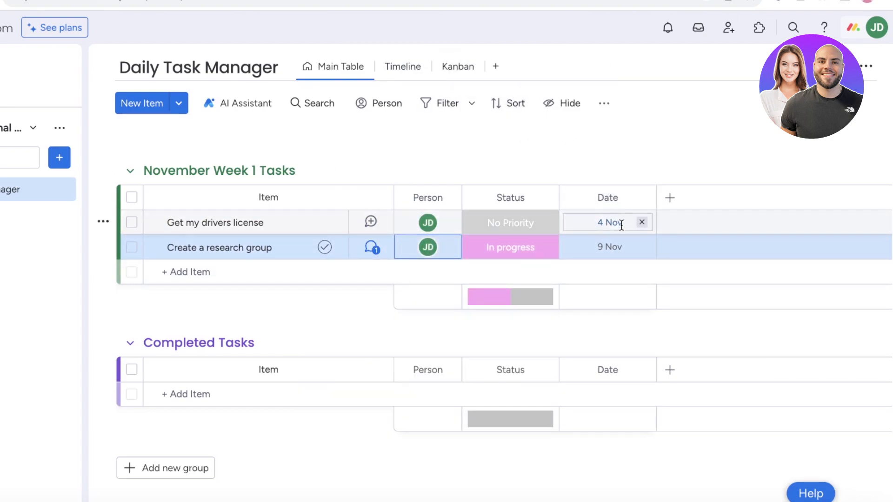
Step: Rename the Date column as "Due Date"
left_click(616, 199)
type("Due Dagte")
key("Return")
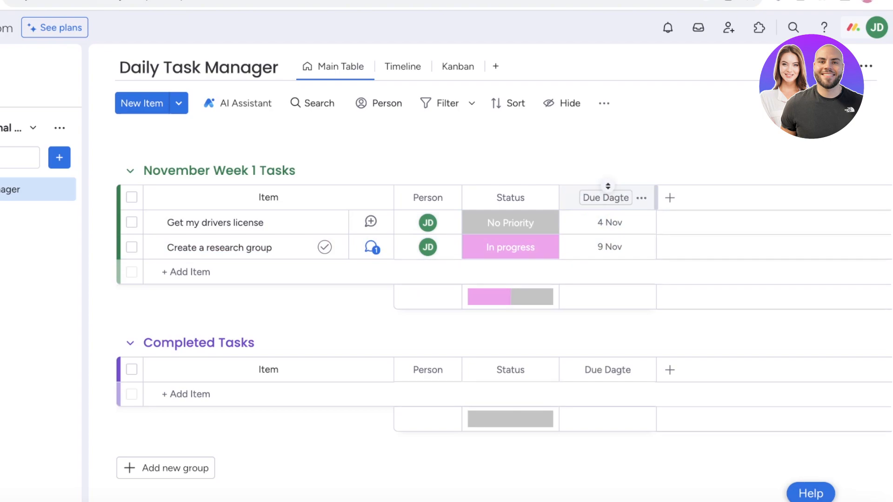
left_click(624, 194)
type("Due")
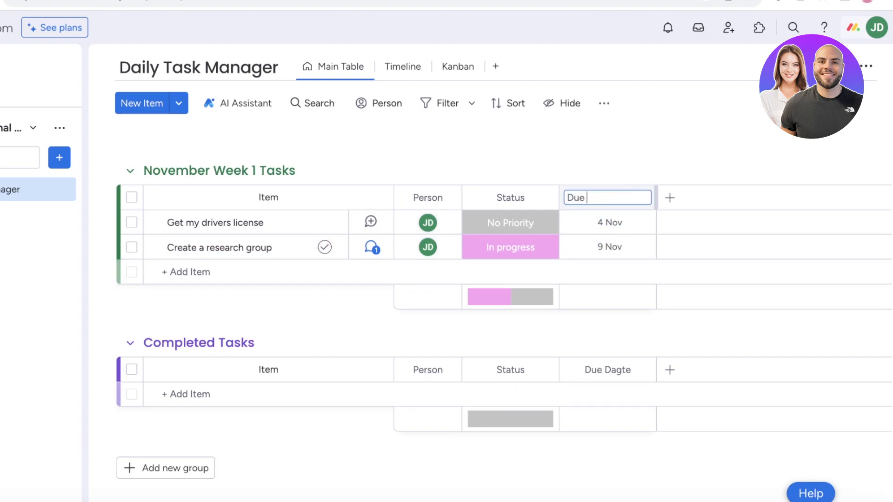
type(" Date")
key("Return")
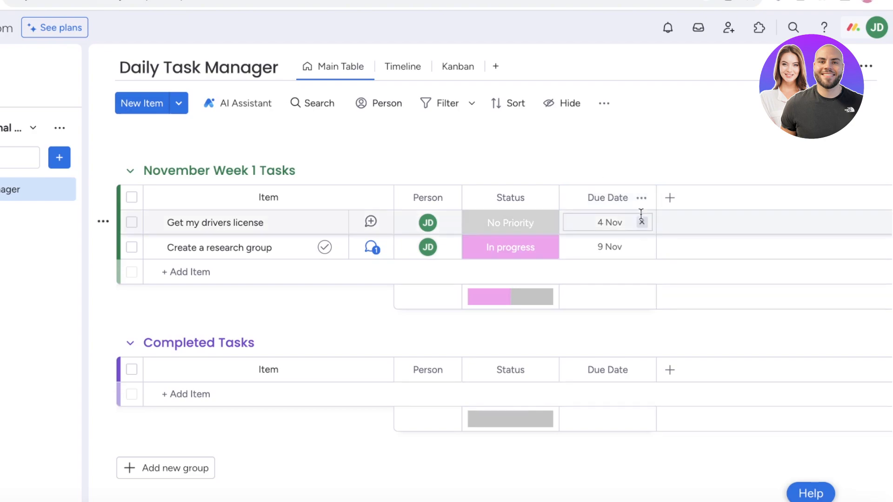
Step: Try to add a Tags column to the board, dismiss the upgrade offer and close the column choices
left_click(670, 199)
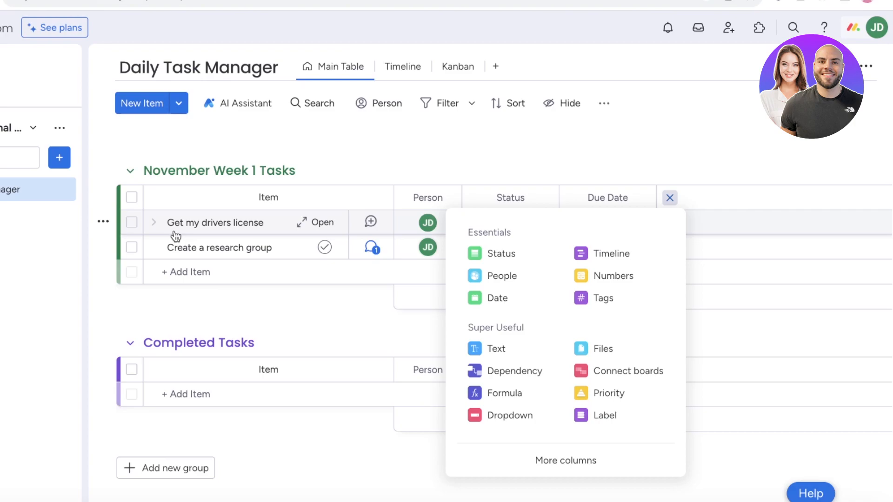
left_click(601, 300)
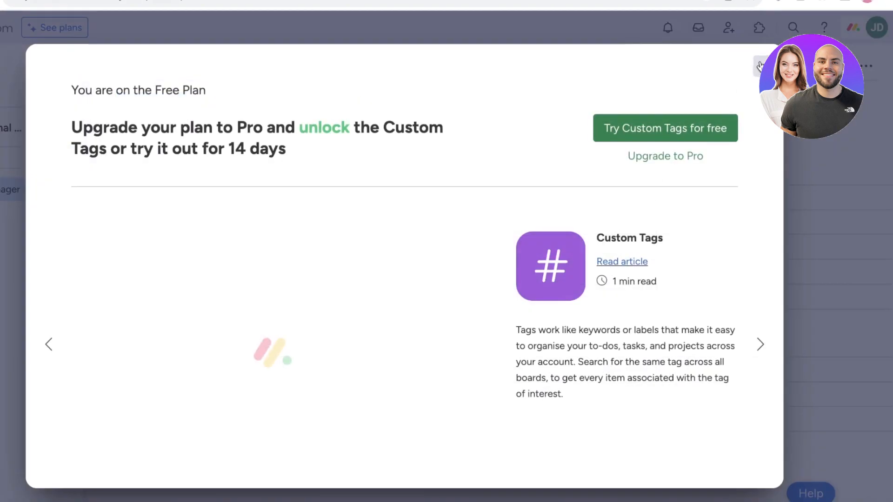
key("Escape")
left_click(674, 201)
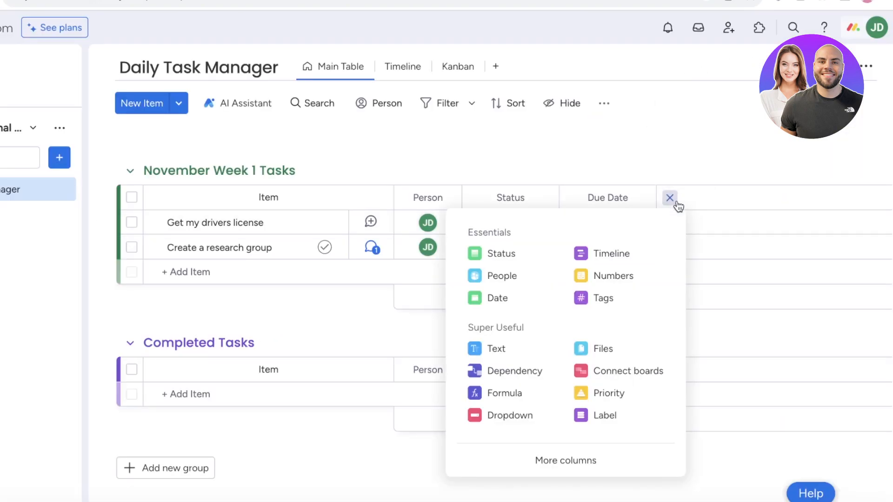
left_click(707, 151)
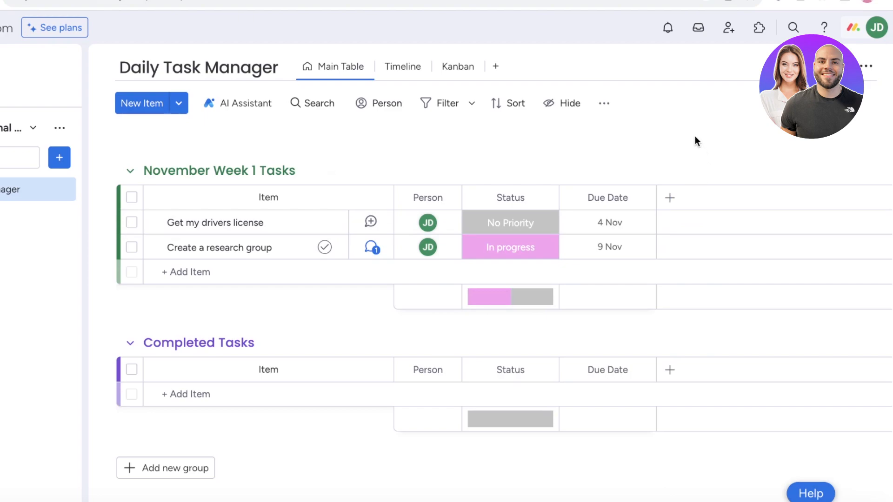
Step: Add a Numbers column to the board and delete it
left_click(678, 199)
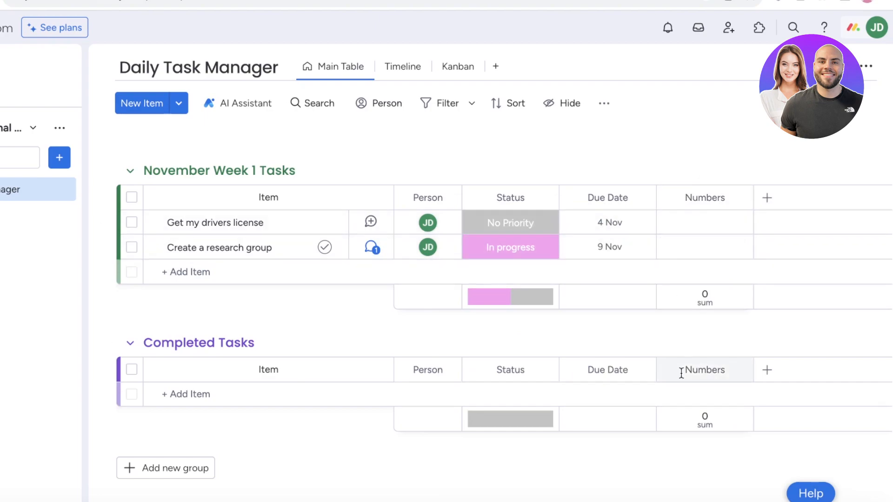
left_click(738, 198)
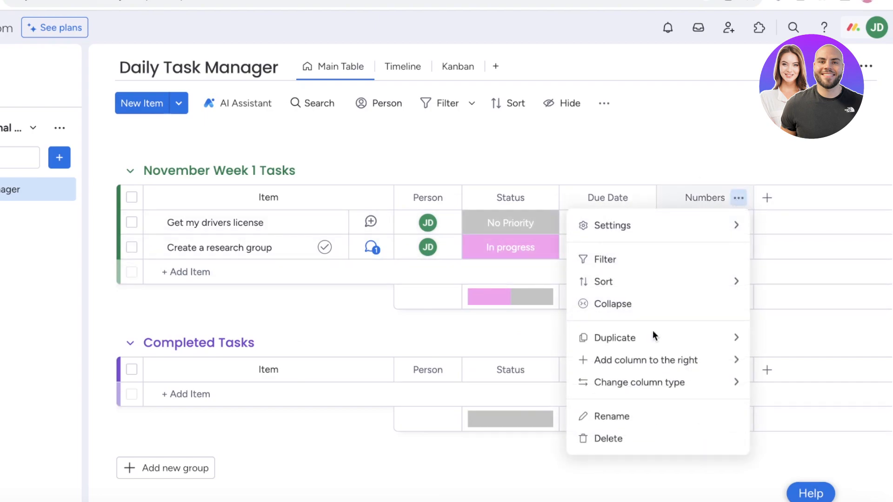
left_click(619, 435)
left_click(589, 115)
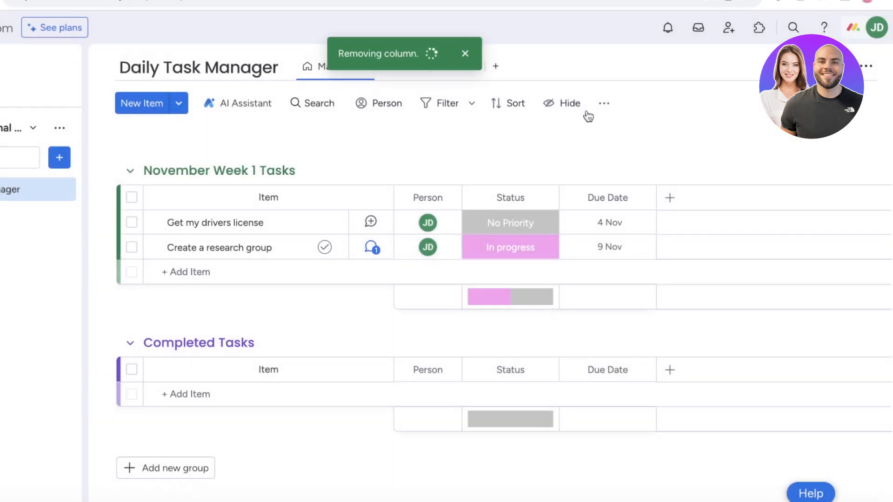
Step: Add a Priority column to the board and view its label options for Get my drivers license
left_click(661, 195)
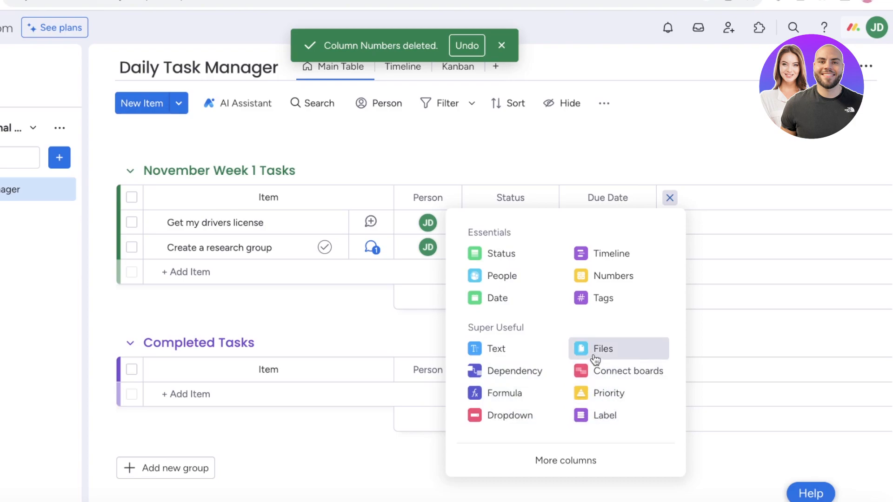
left_click(600, 394)
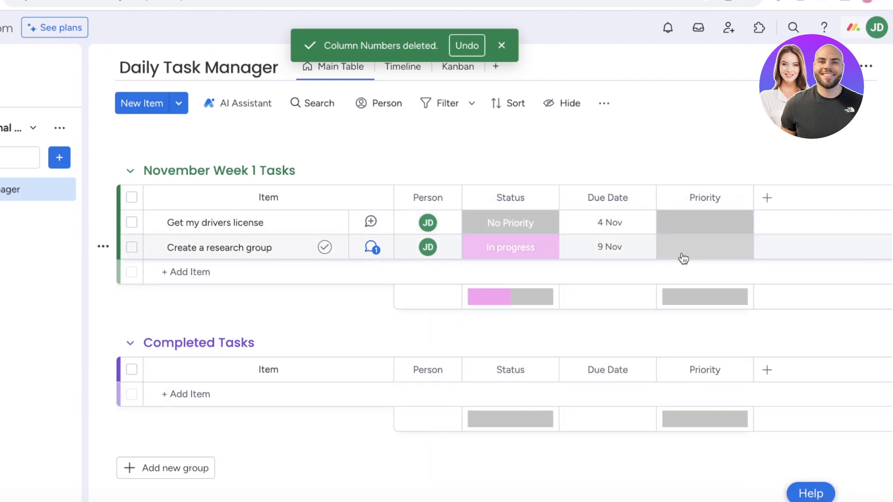
left_click(691, 224)
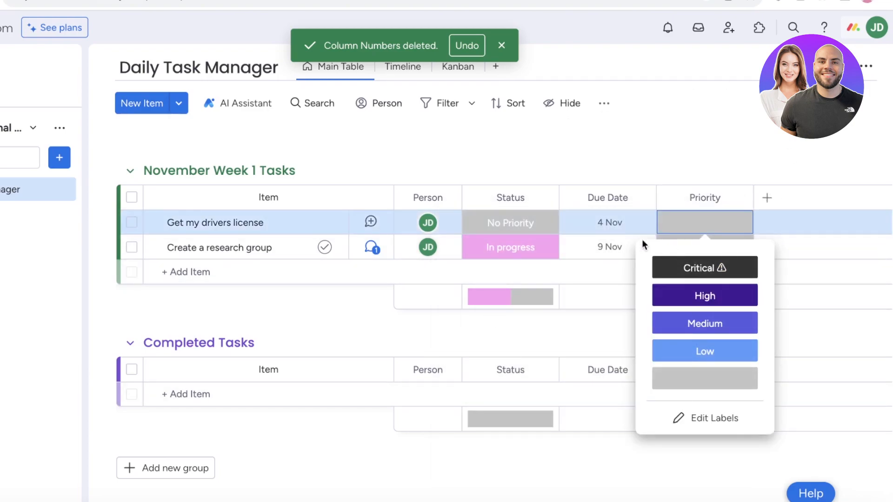
Step: Compare the Status label options with the Priority label options for Get my drivers license without changing either
left_click(537, 223)
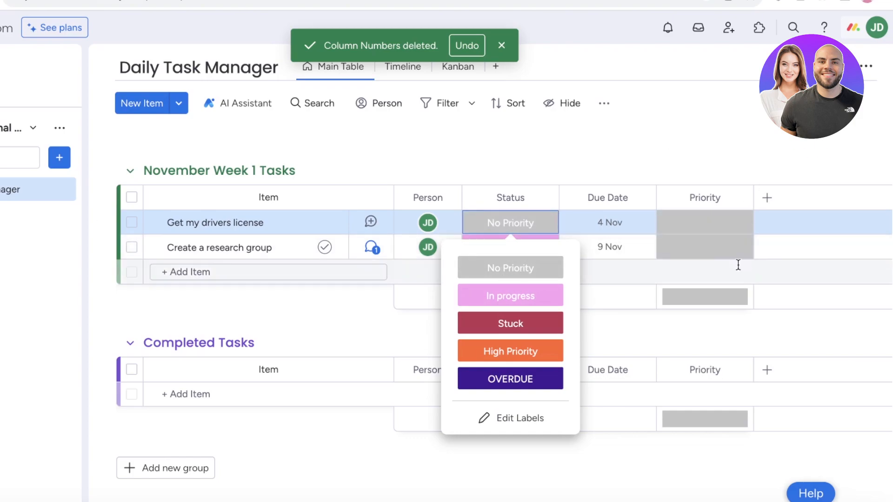
left_click(754, 156)
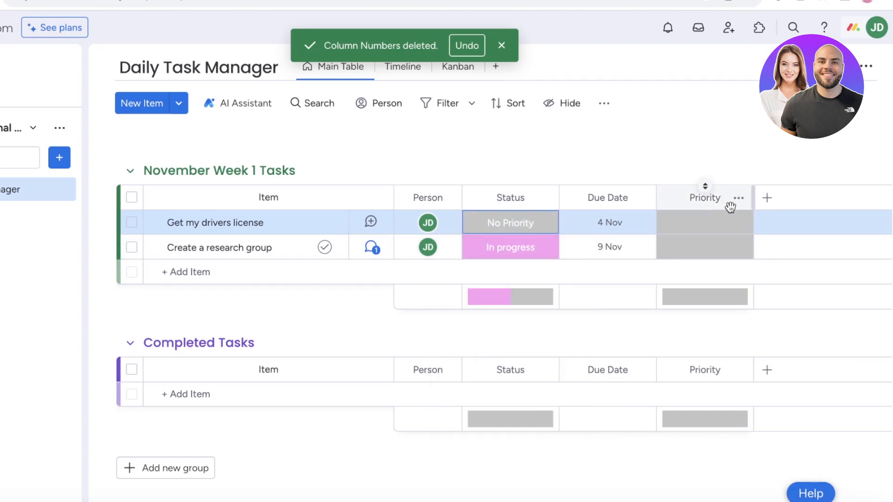
left_click(500, 227)
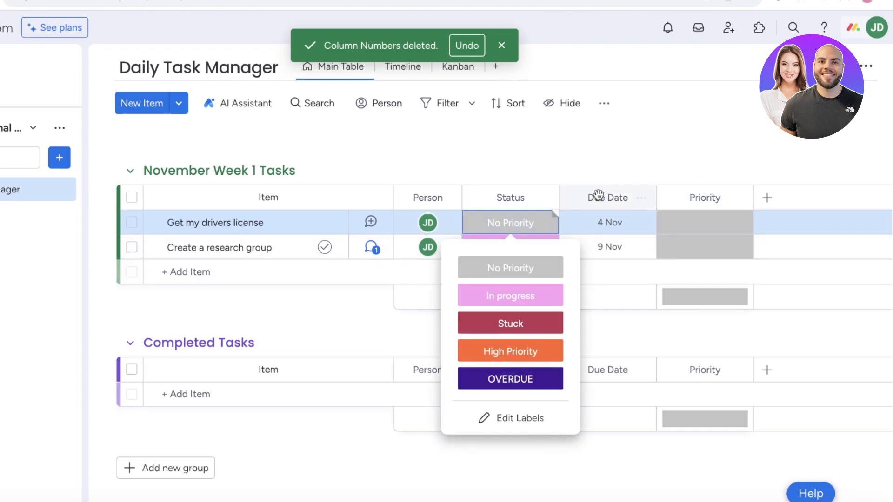
left_click(707, 224)
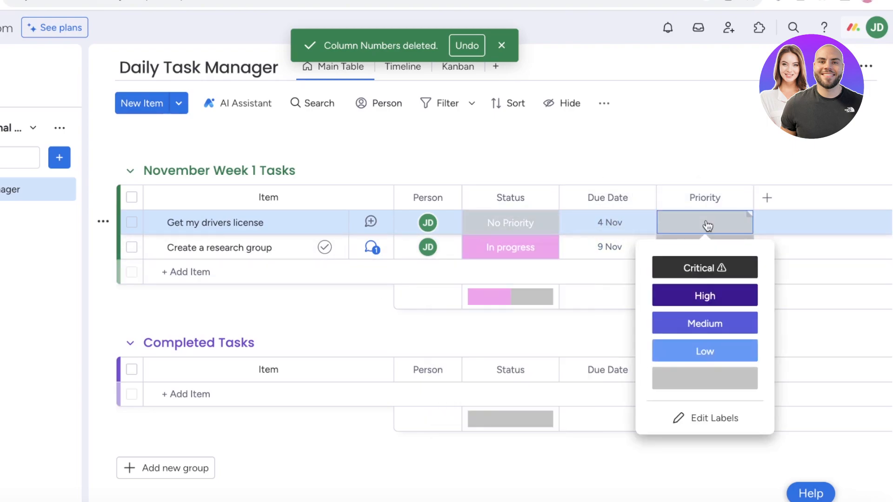
left_click(511, 228)
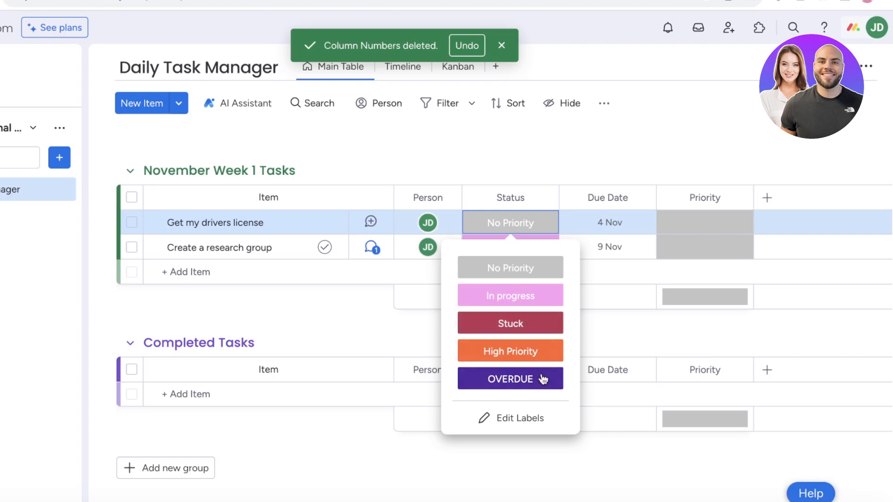
left_click(637, 158)
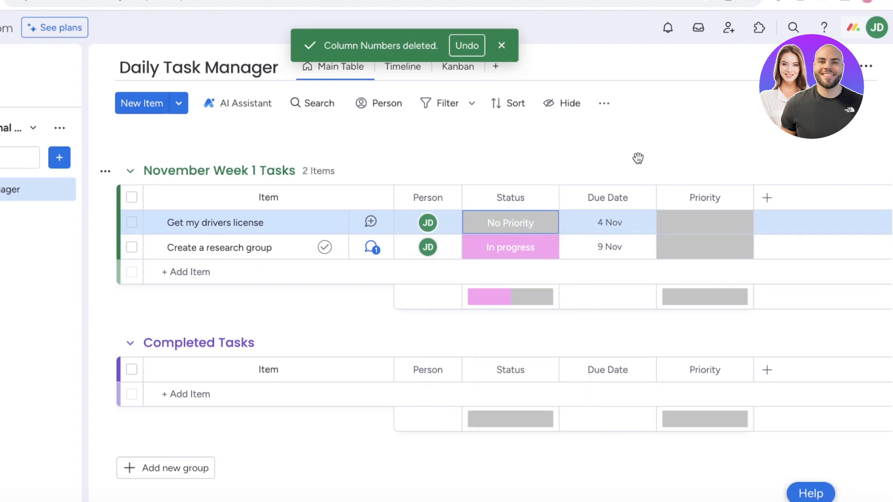
Step: Browse the additional column types in the Column Center, from Essentials to Super Useful, and close it without adding any
left_click(768, 198)
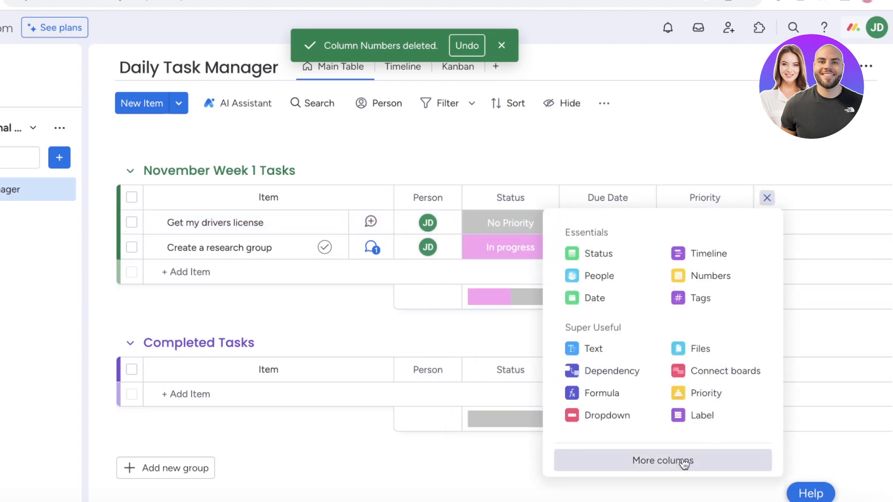
left_click(687, 460)
scroll(300, 219, "down", 3)
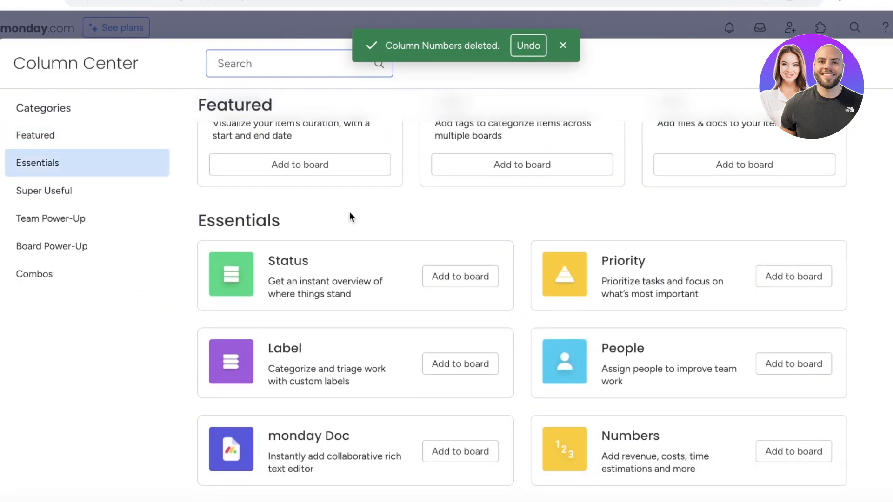
scroll(456, 207, "down", 6)
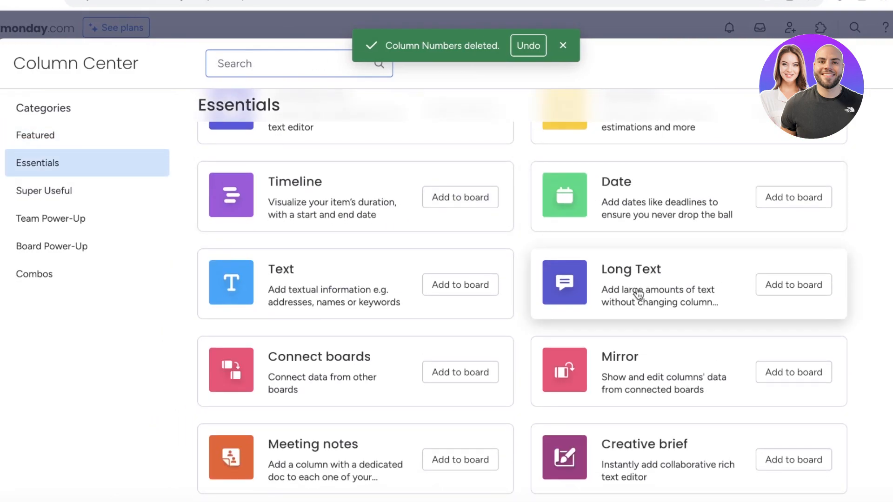
scroll(650, 365, "down", 3)
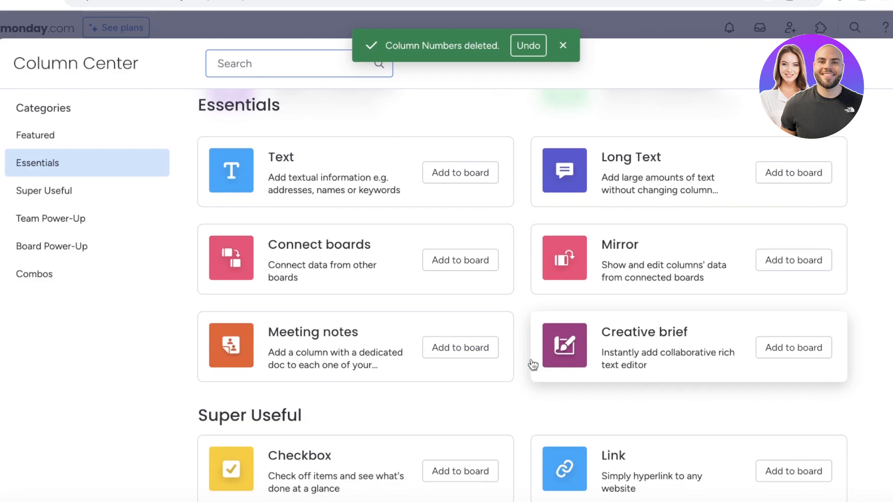
scroll(311, 260, "down", 2)
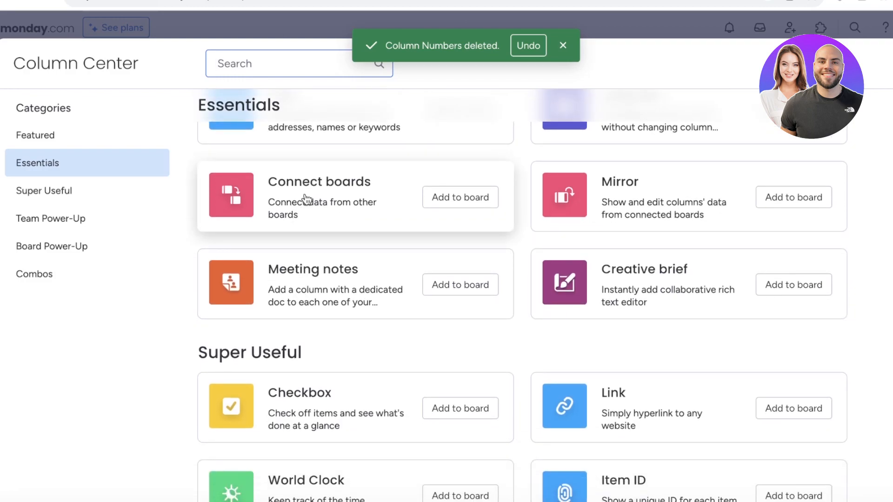
scroll(307, 198, "down", 8)
left_click(843, 64)
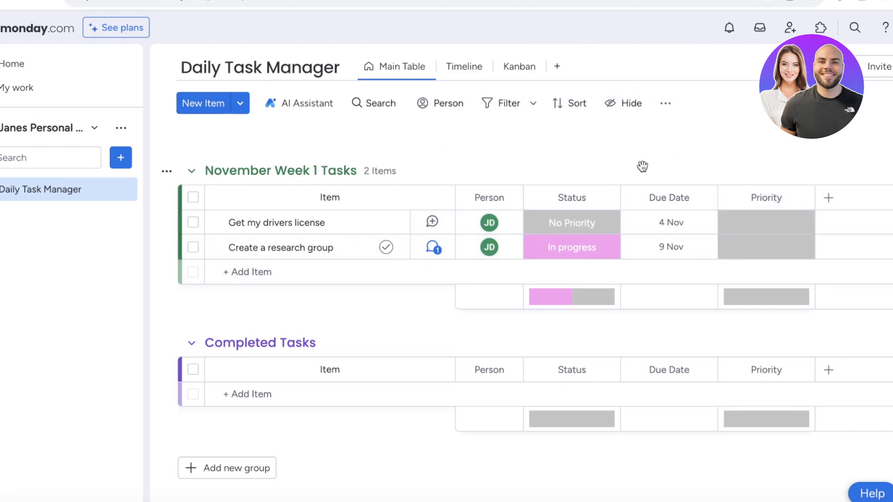
Step: View the featured apps in the app marketplace and return to the board
left_click(892, 66)
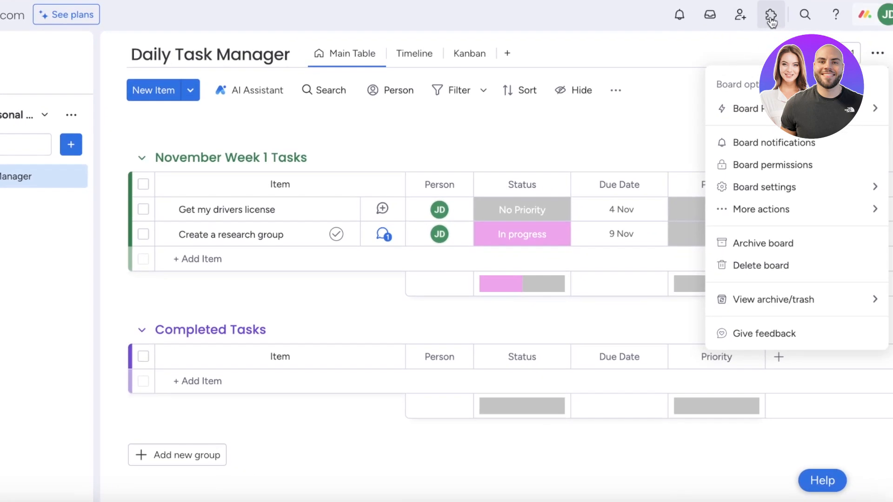
left_click(770, 19)
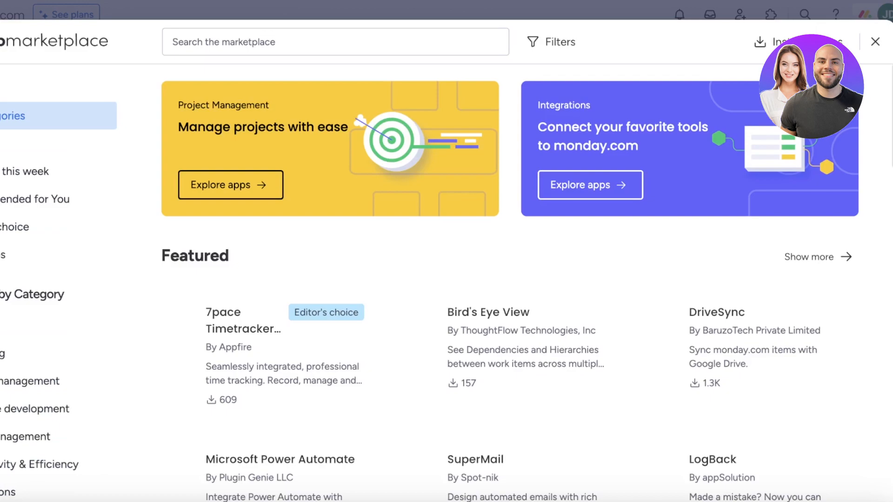
left_click(879, 40)
Step: Try to create a custom automation for the board and review the subscription plans on offer
left_click(884, 53)
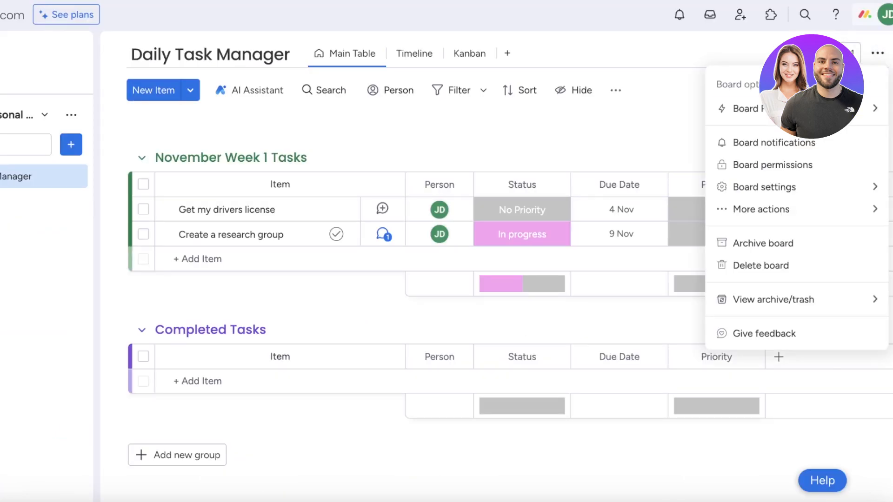
mouse_move(828, 109)
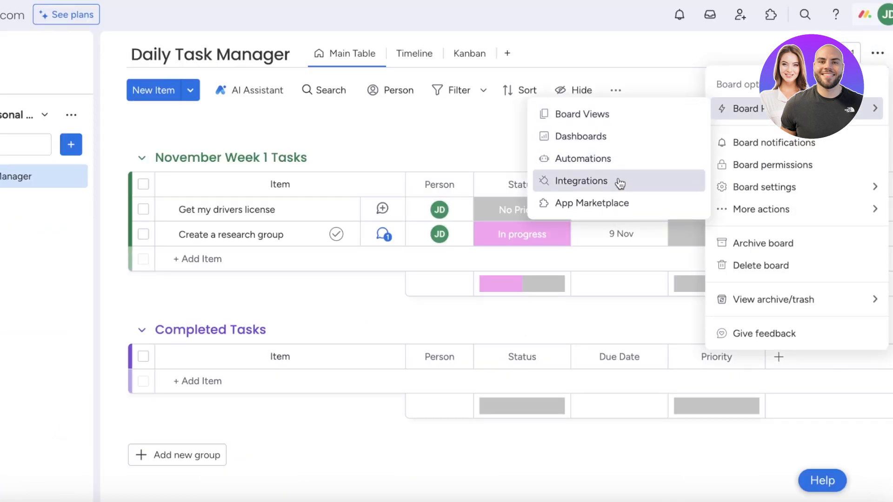
left_click(610, 165)
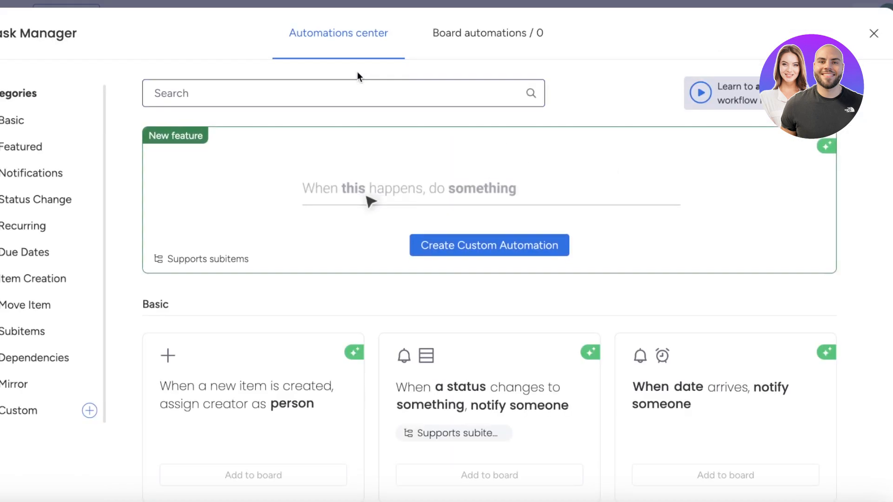
left_click(472, 245)
left_click(687, 132)
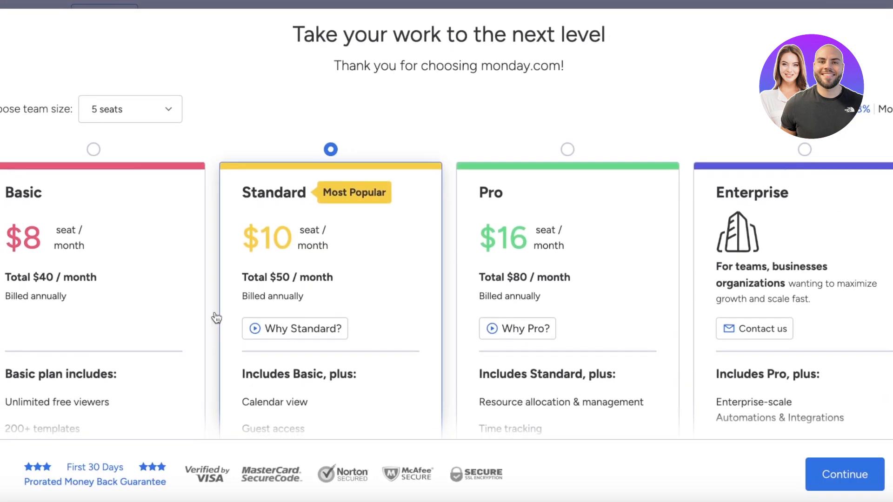
scroll(236, 316, "down", 7)
scroll(446, 223, "down", 6)
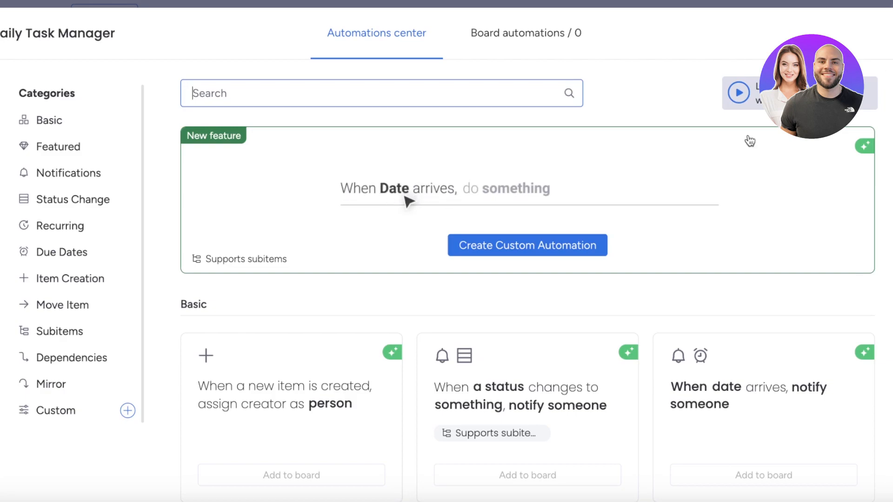
Step: Examine the Basic automation templates in the Automations center and return to the board
scroll(409, 199, "down", 3)
left_click(76, 122)
scroll(239, 213, "down", 7)
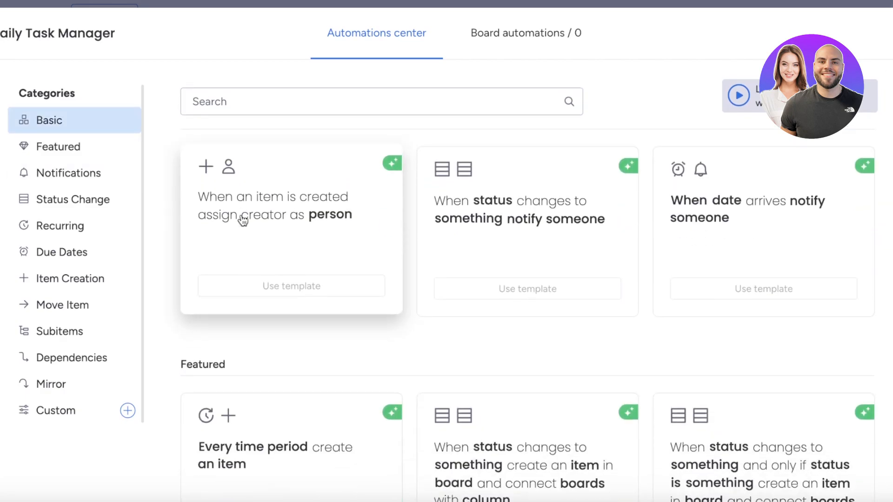
scroll(239, 200, "up", 7)
scroll(239, 198, "down", 1)
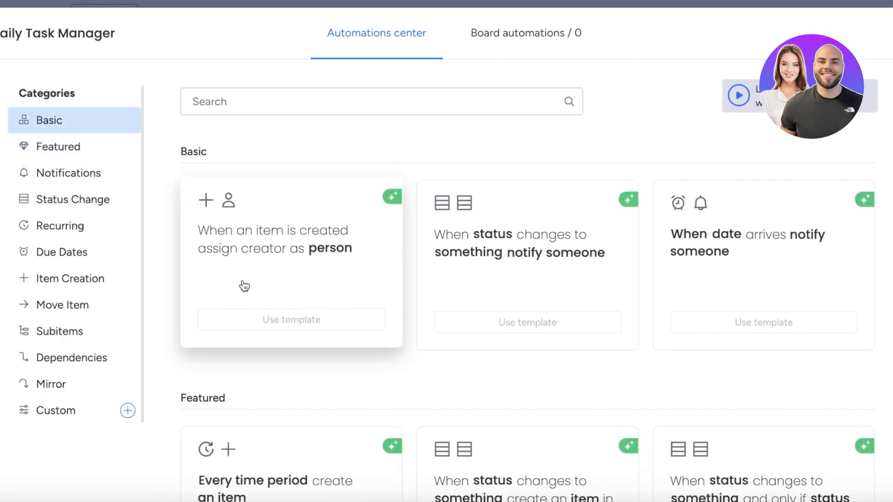
scroll(348, 252, "up", 1)
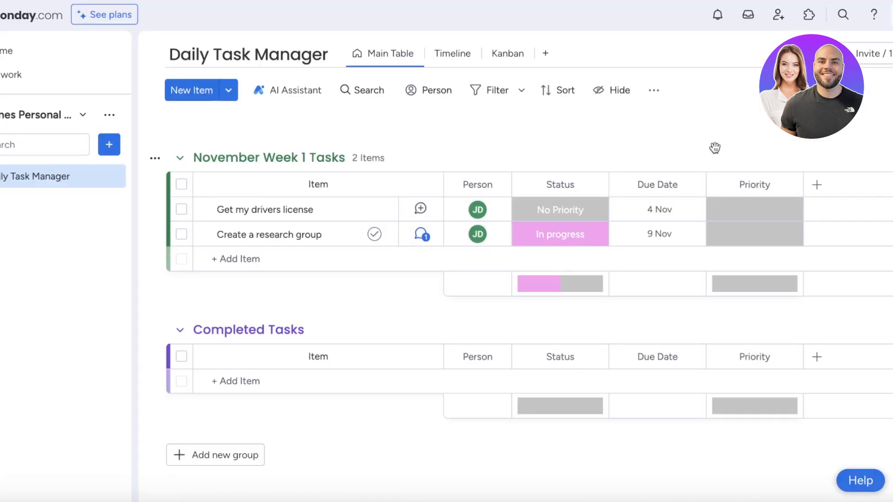
scroll(718, 149, "up", 1)
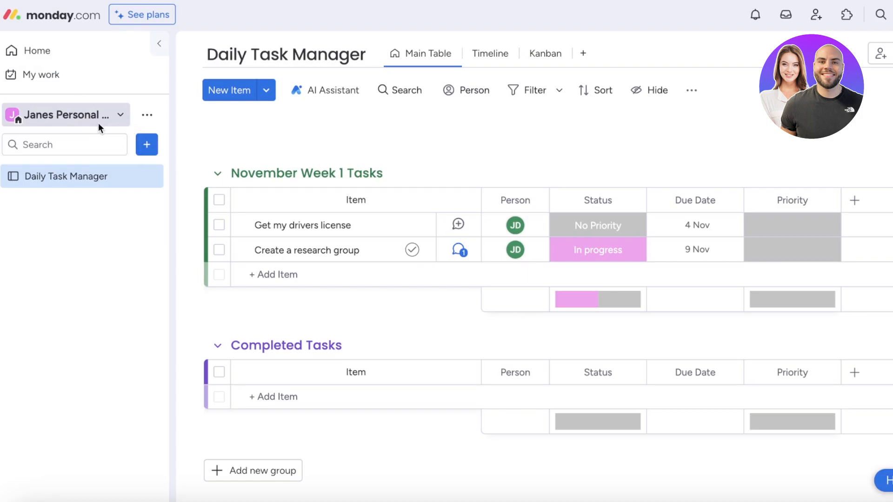
Step: View the board's Timeline view and return to the Main Table
left_click(494, 55)
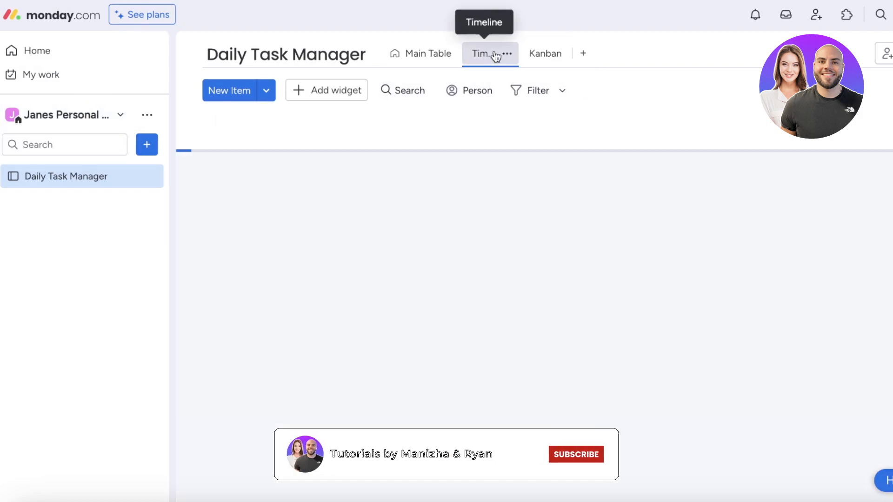
key("Escape")
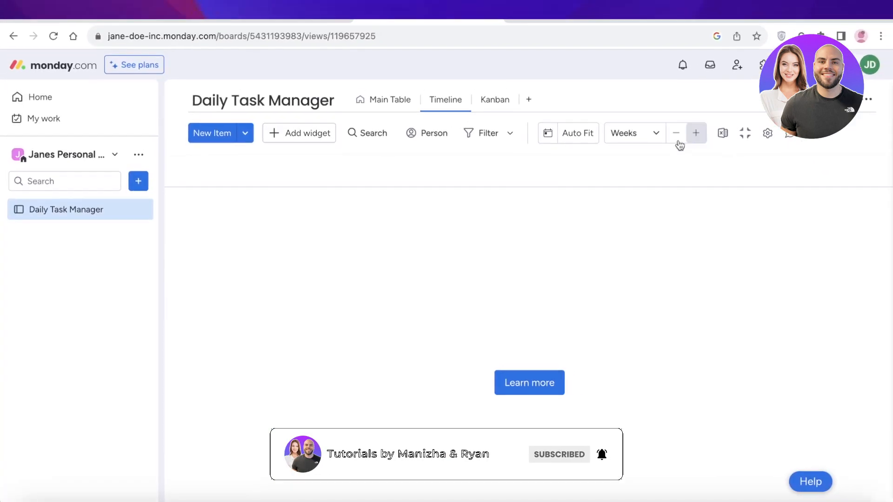
left_click(371, 106)
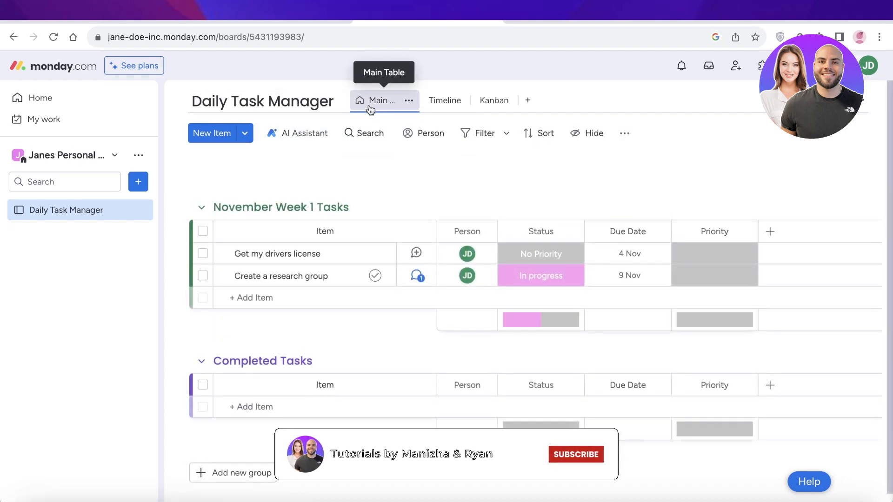